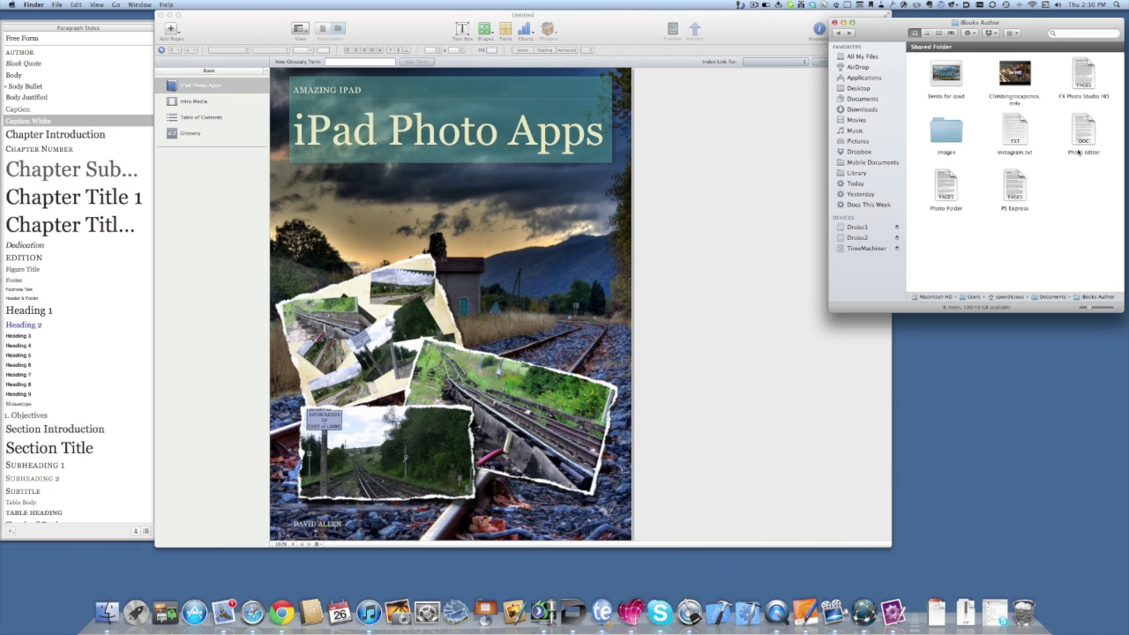
Add the FX Photo Studio HD Pages file to the book as a Chapter-layout chapter.
left_click(1084, 80)
left_click_drag(1085, 80, 229, 226)
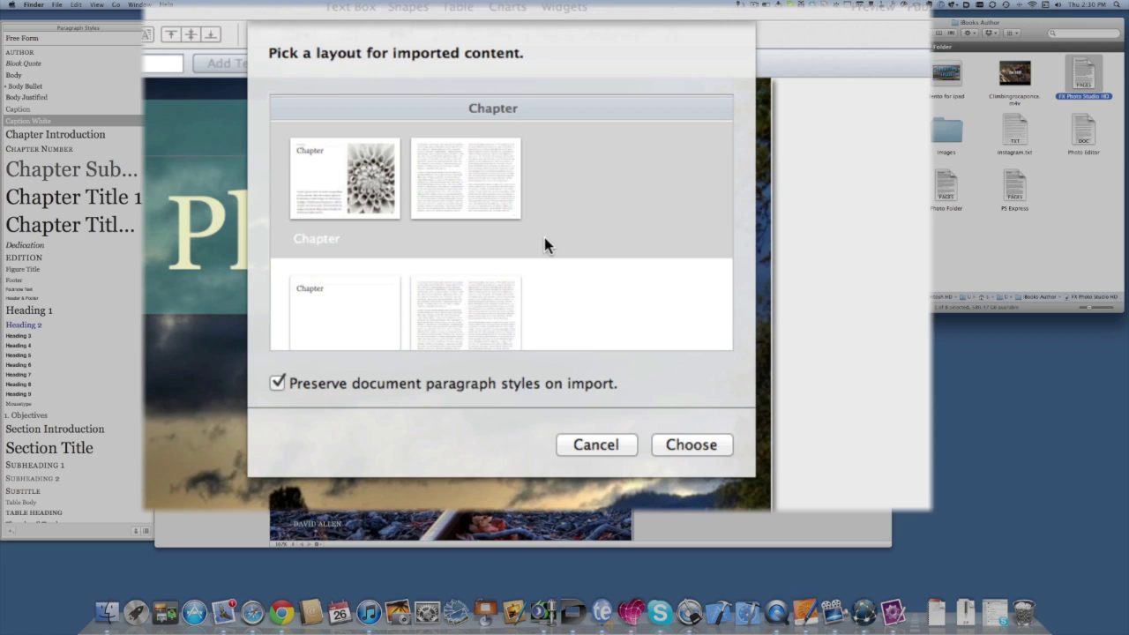
scroll(544, 237, "down", 3)
scroll(545, 240, "down", 4)
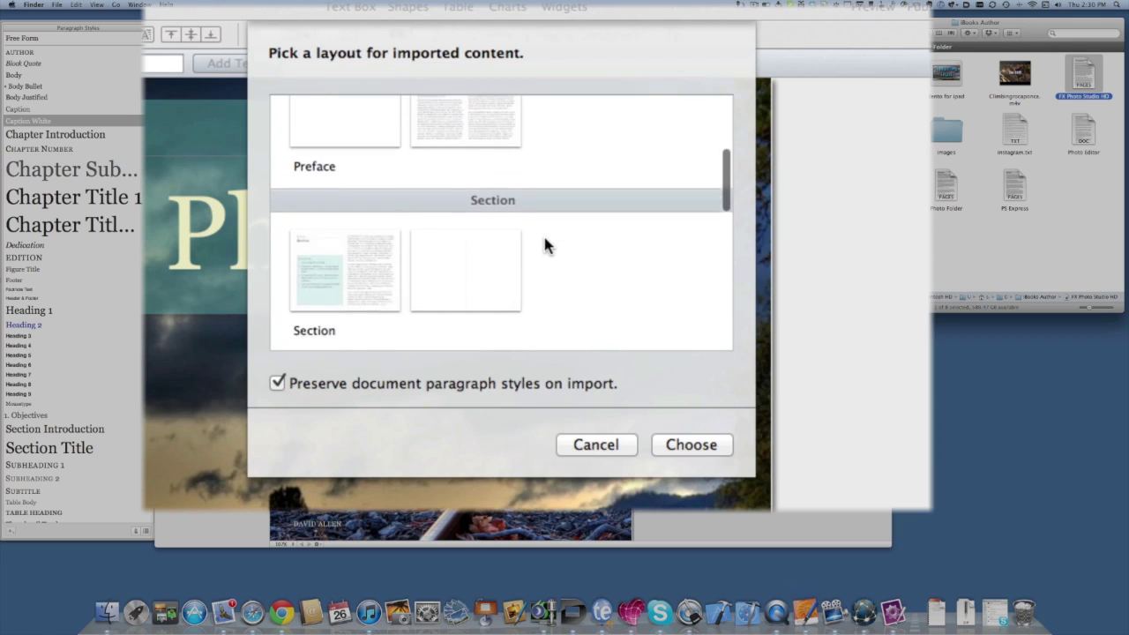
scroll(544, 238, "down", 4)
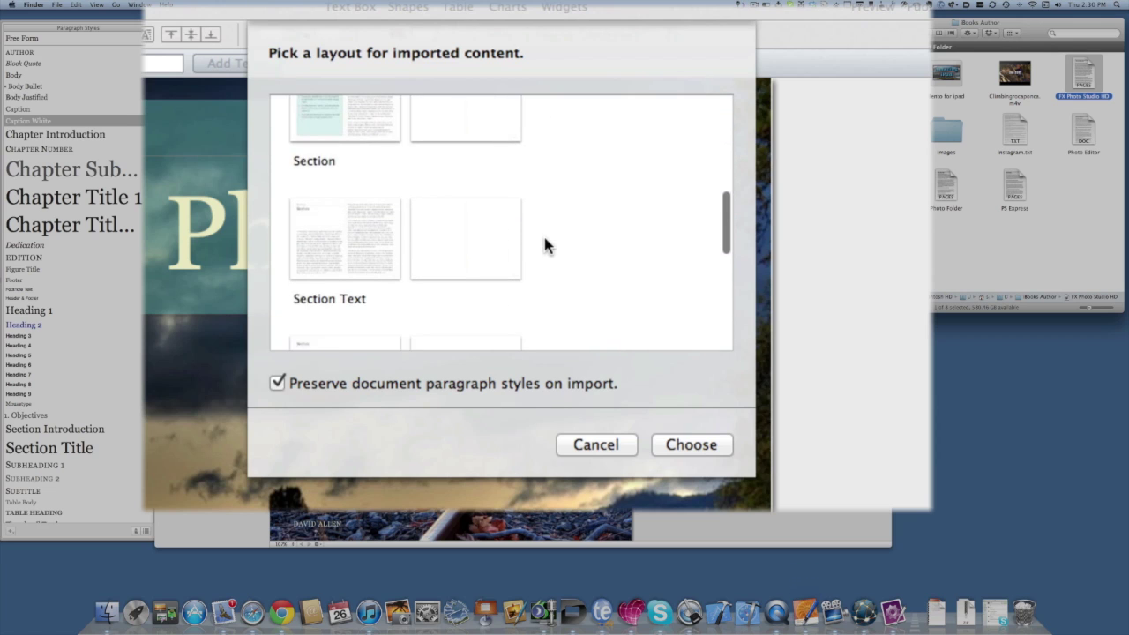
scroll(544, 239, "up", 10)
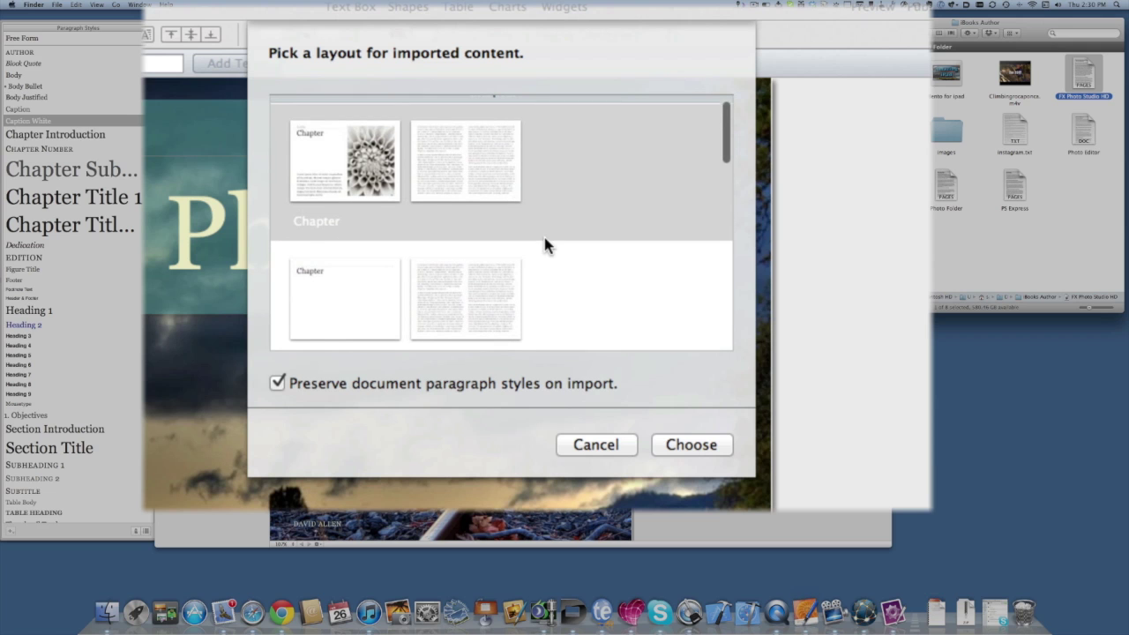
left_click(492, 177)
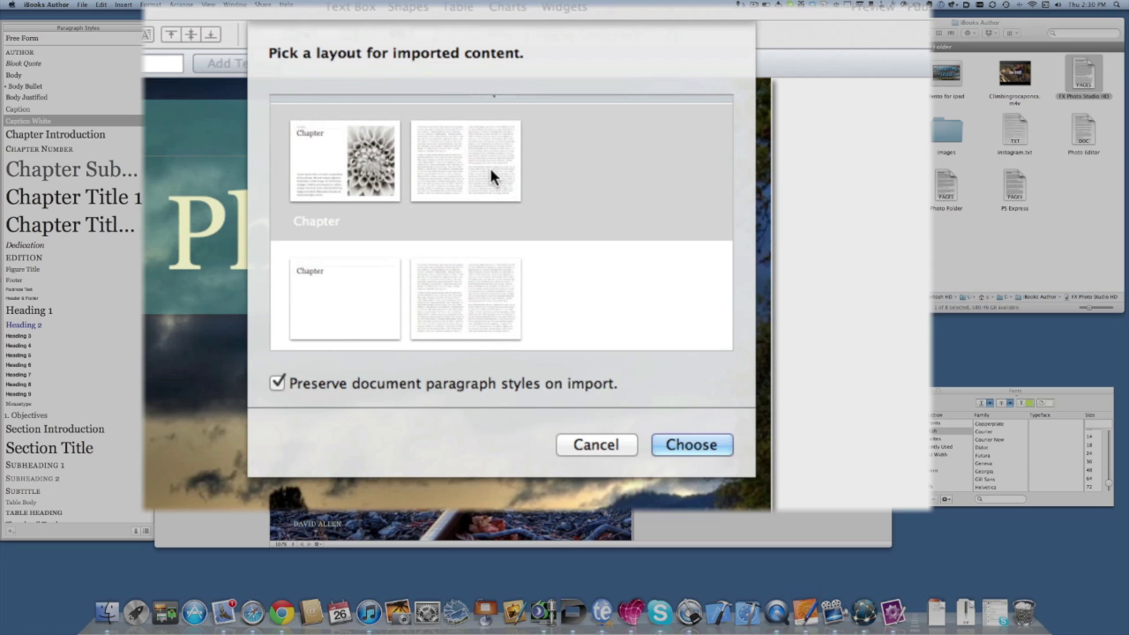
left_click(698, 448)
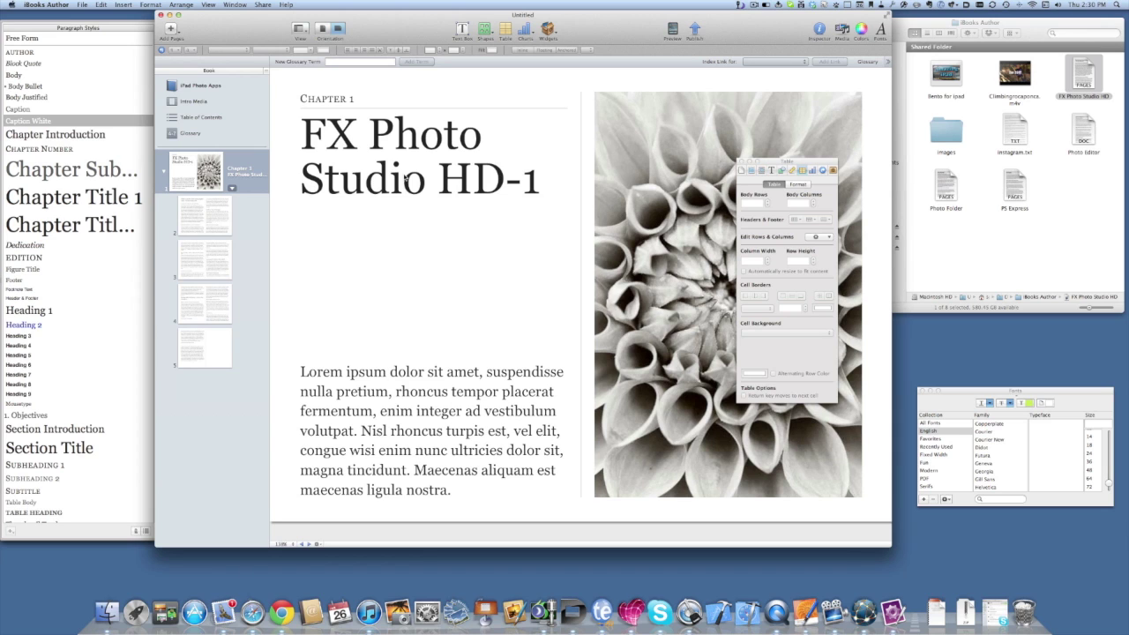
Swap the flower photo on page 1 for IMG_0048.PNG from the images folder.
left_click(430, 401)
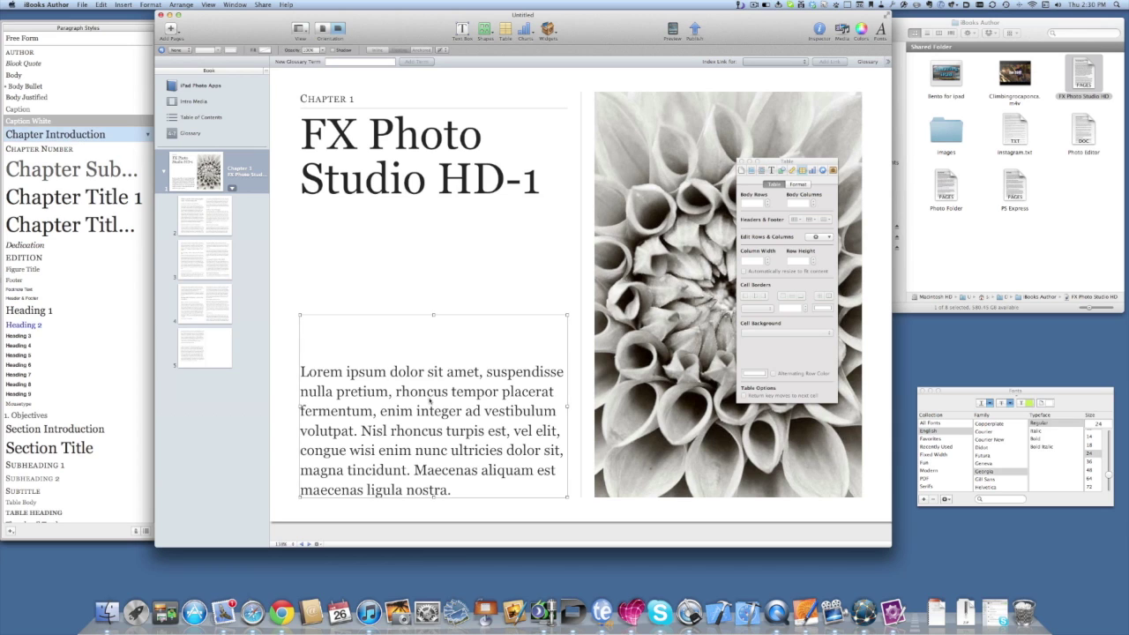
left_click(637, 332)
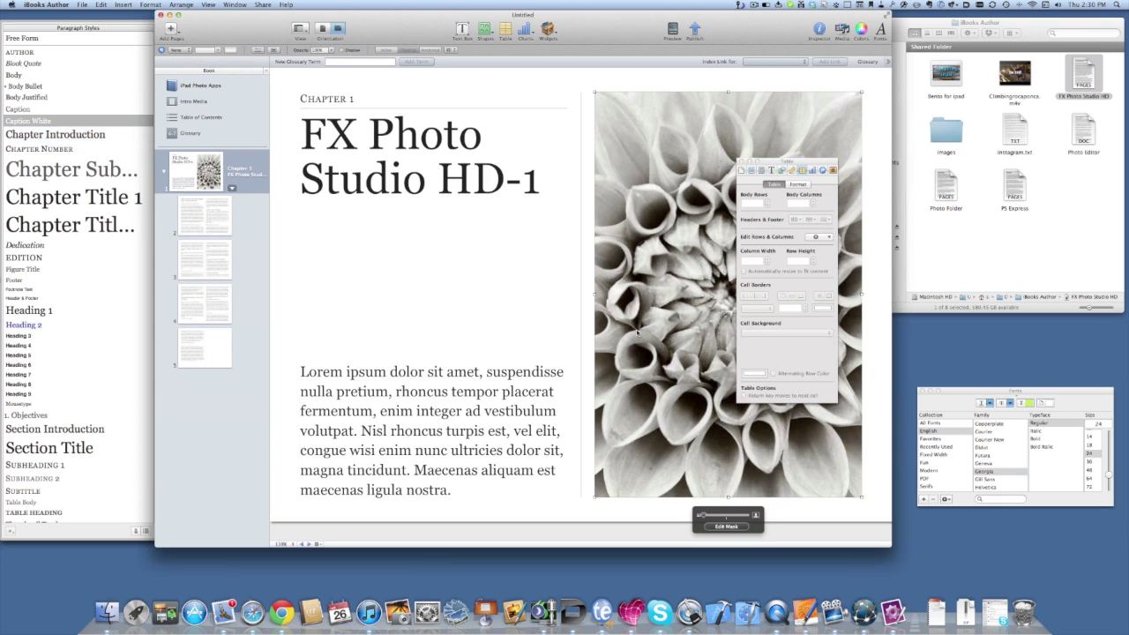
left_click(948, 132)
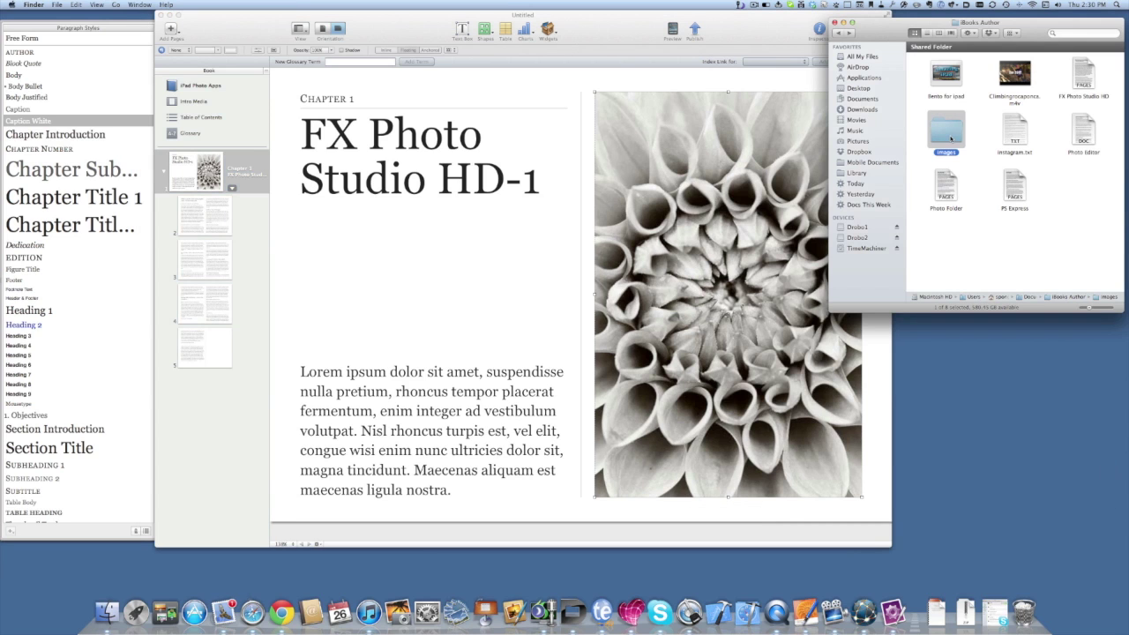
double_click(948, 132)
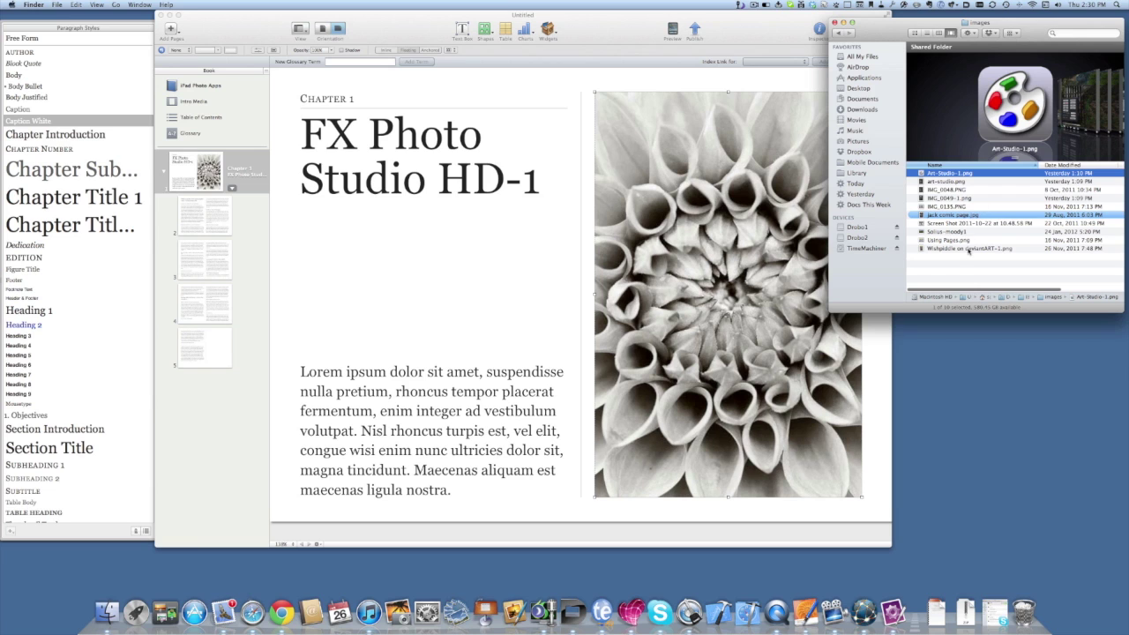
left_click(949, 190)
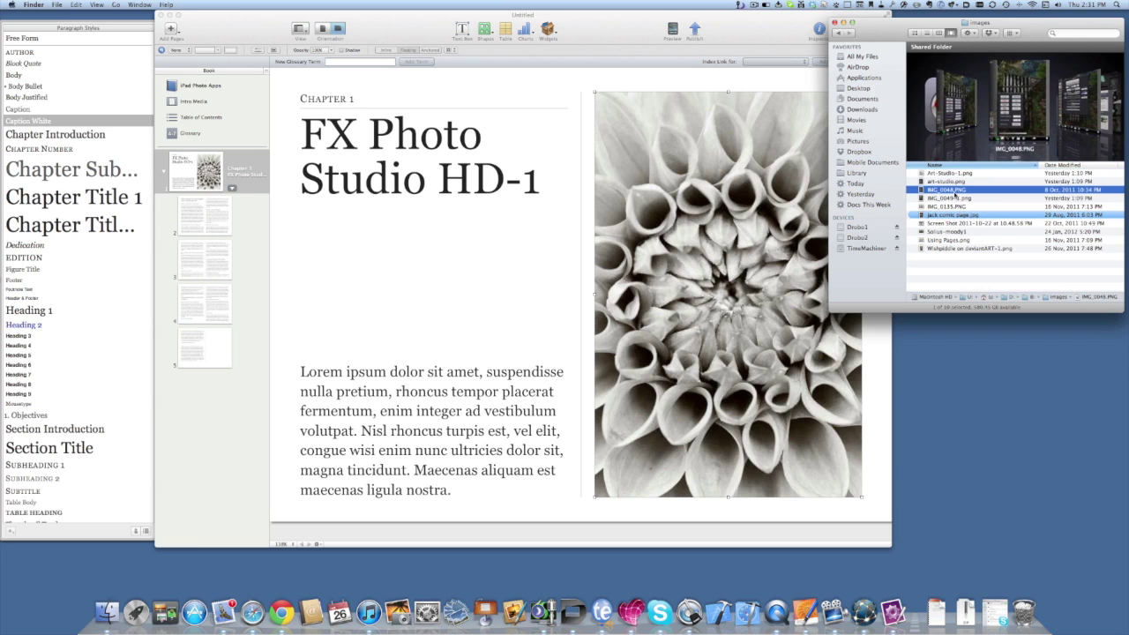
left_click_drag(950, 189, 737, 297)
Browse the chapter pages and return to page 2's Using Fx Photo Studio HD heading.
left_click(417, 323)
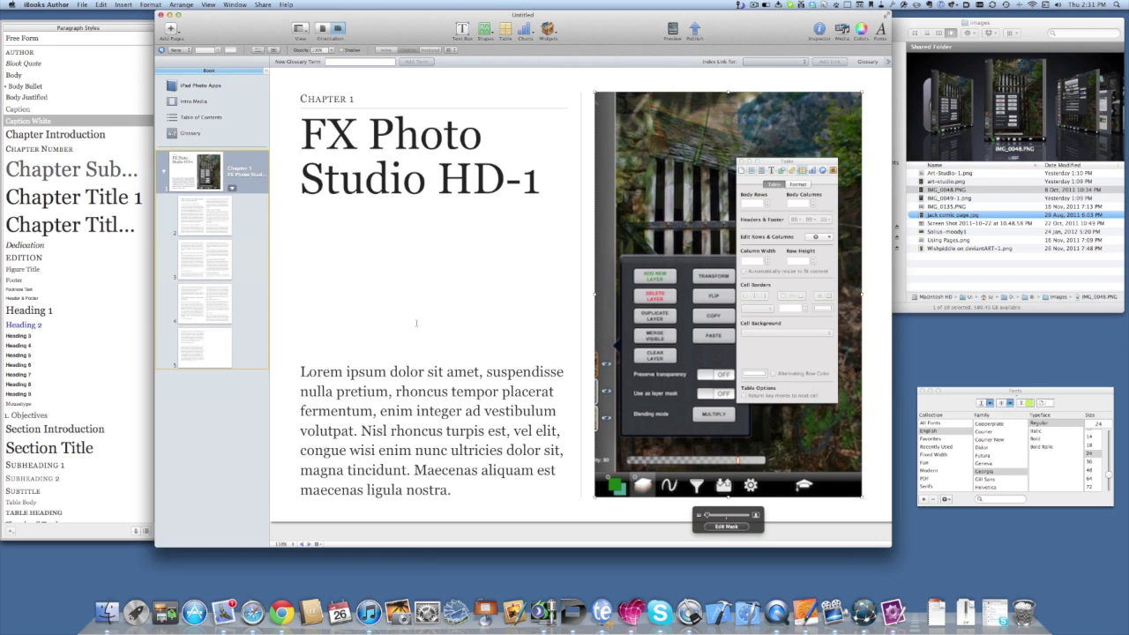
scroll(484, 302, "right", 10)
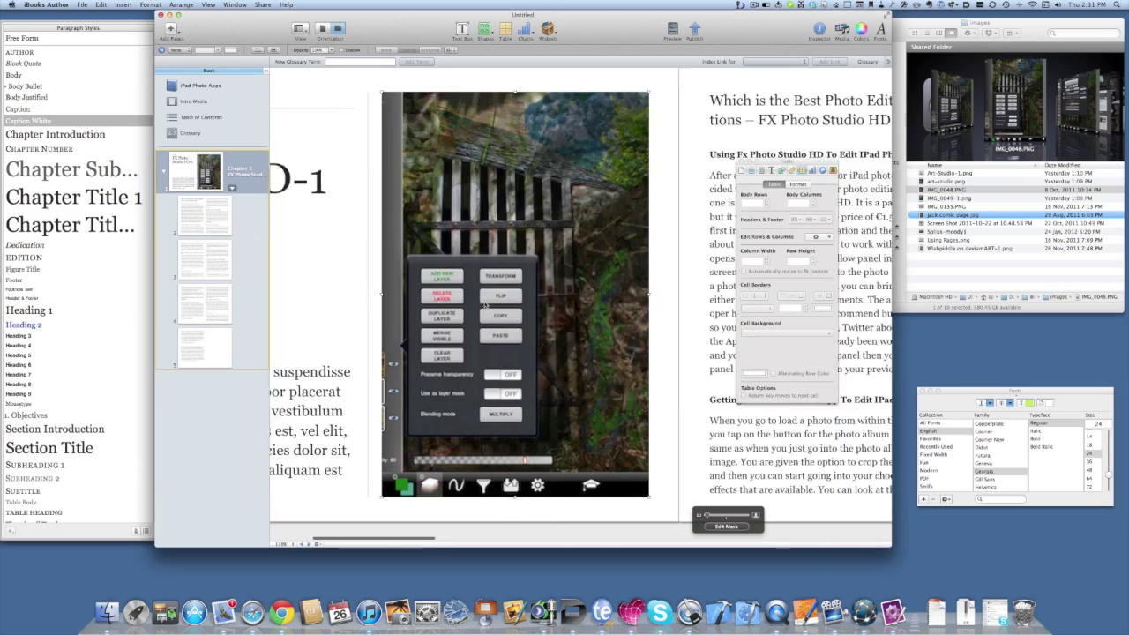
scroll(484, 302, "right", 15)
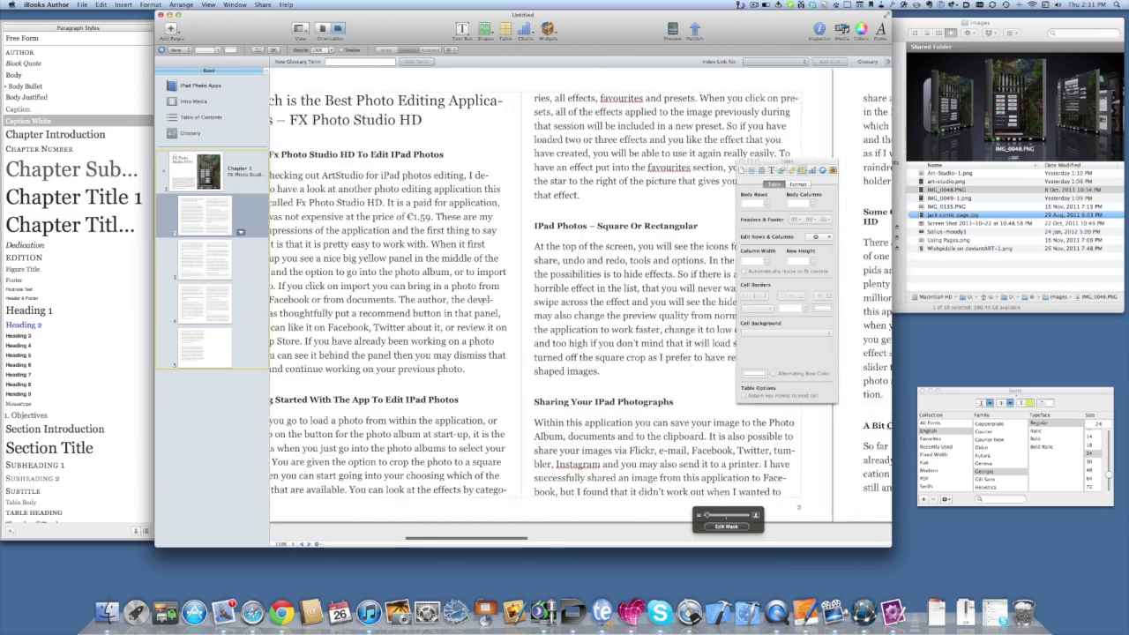
scroll(484, 302, "right", 15)
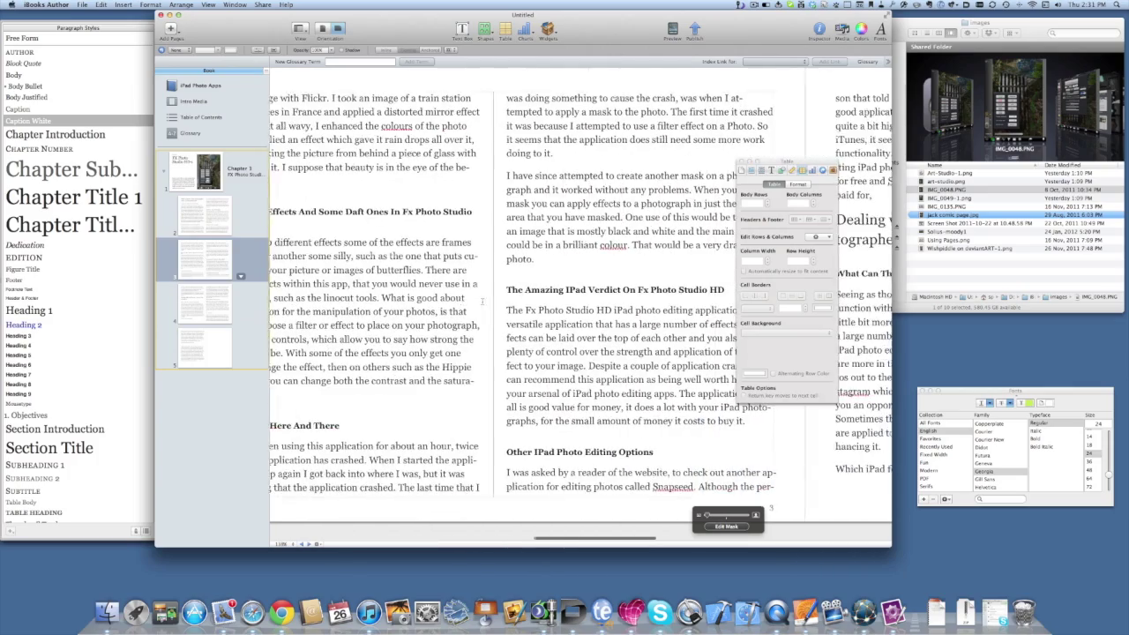
scroll(484, 303, "left", 20)
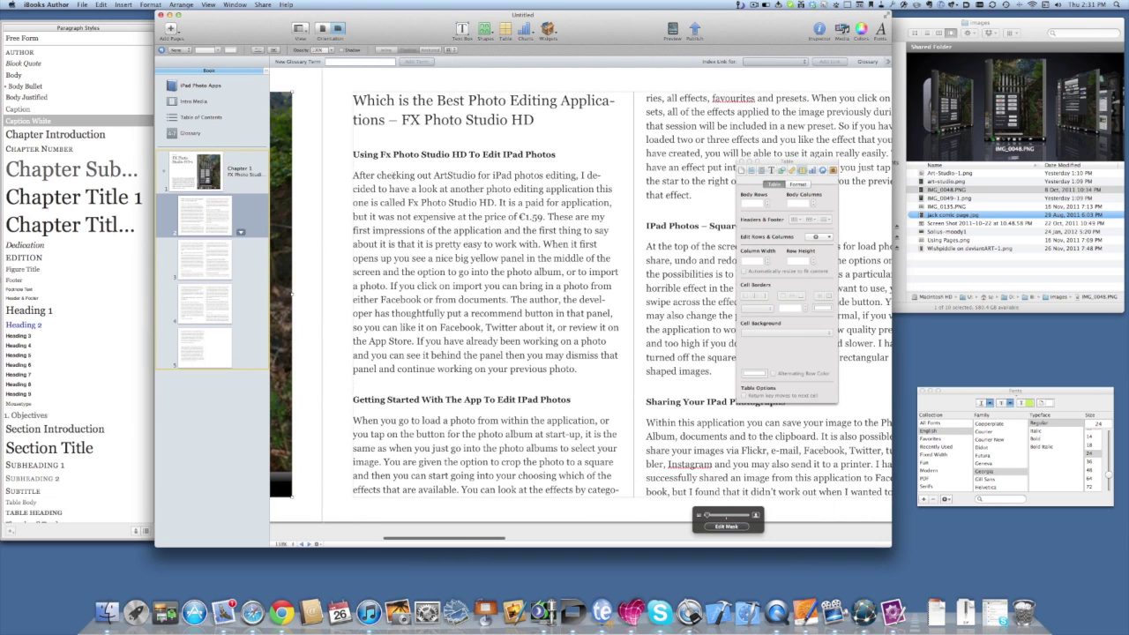
left_click(394, 154)
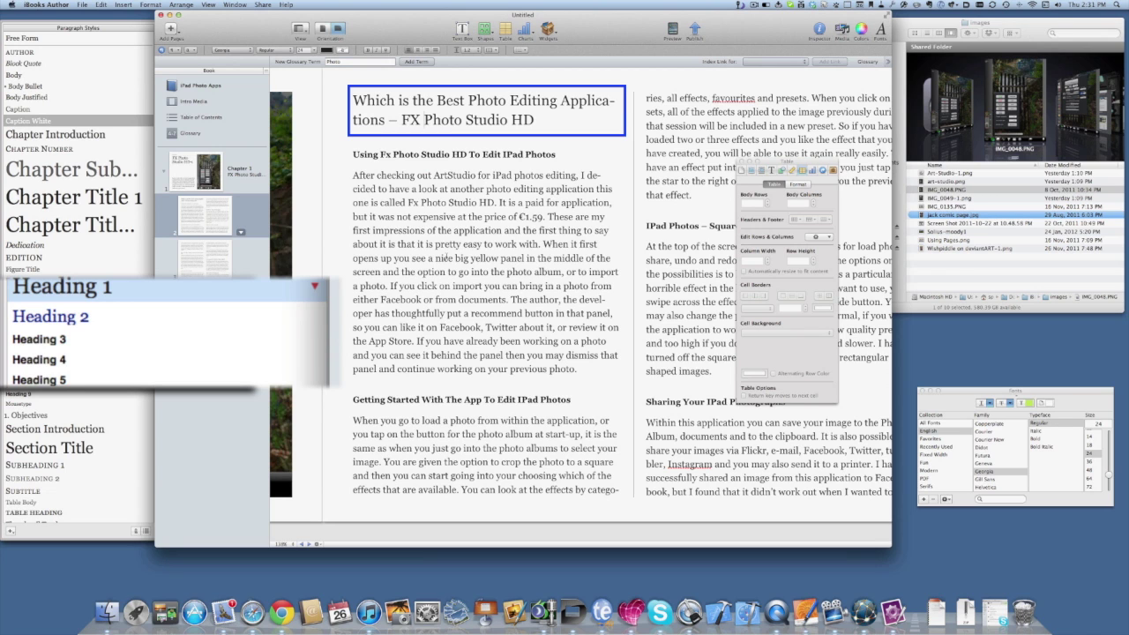
Make the 'How to organise photos' and 'iPad Photo App' lines Heading 2.
left_click(439, 244)
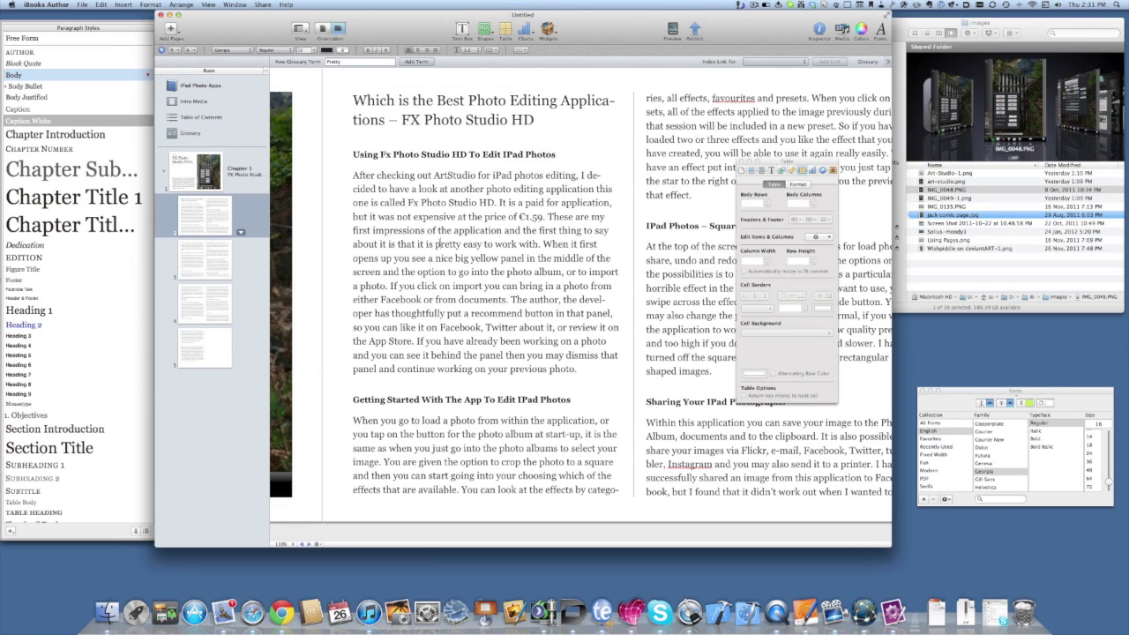
scroll(438, 244, "right", 15)
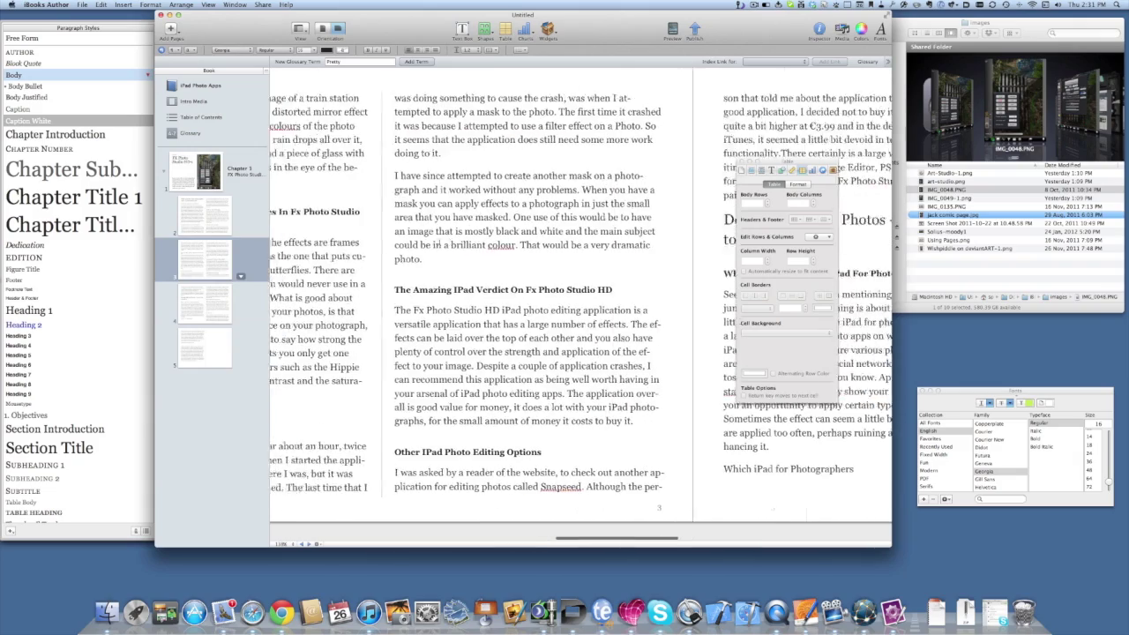
scroll(439, 241, "right", 6)
scroll(610, 201, "right", 10)
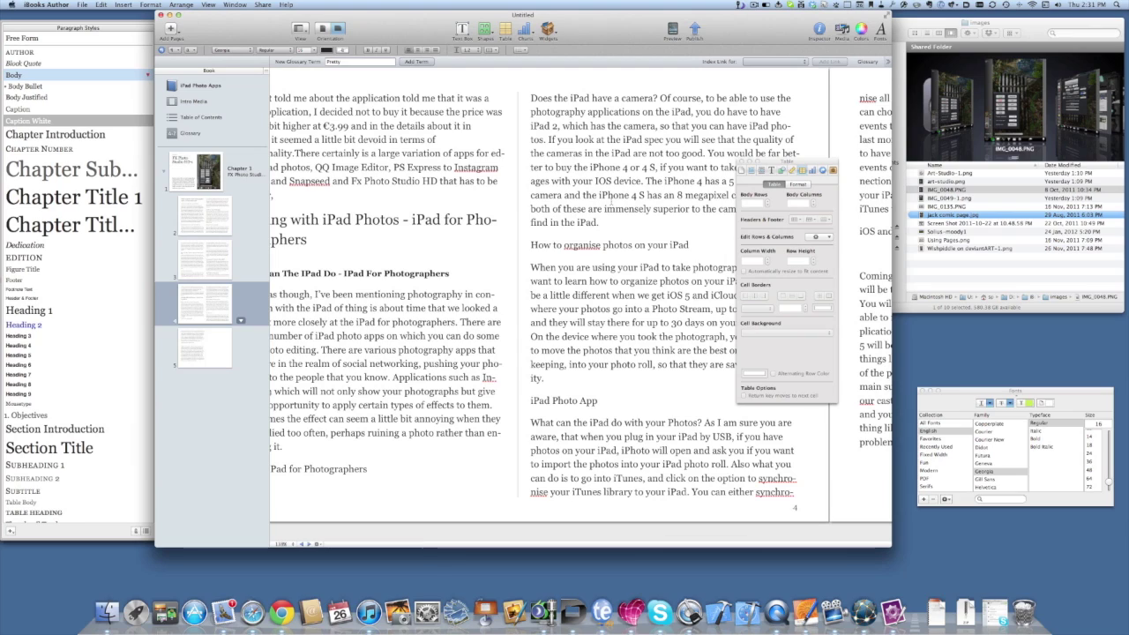
left_click(597, 256)
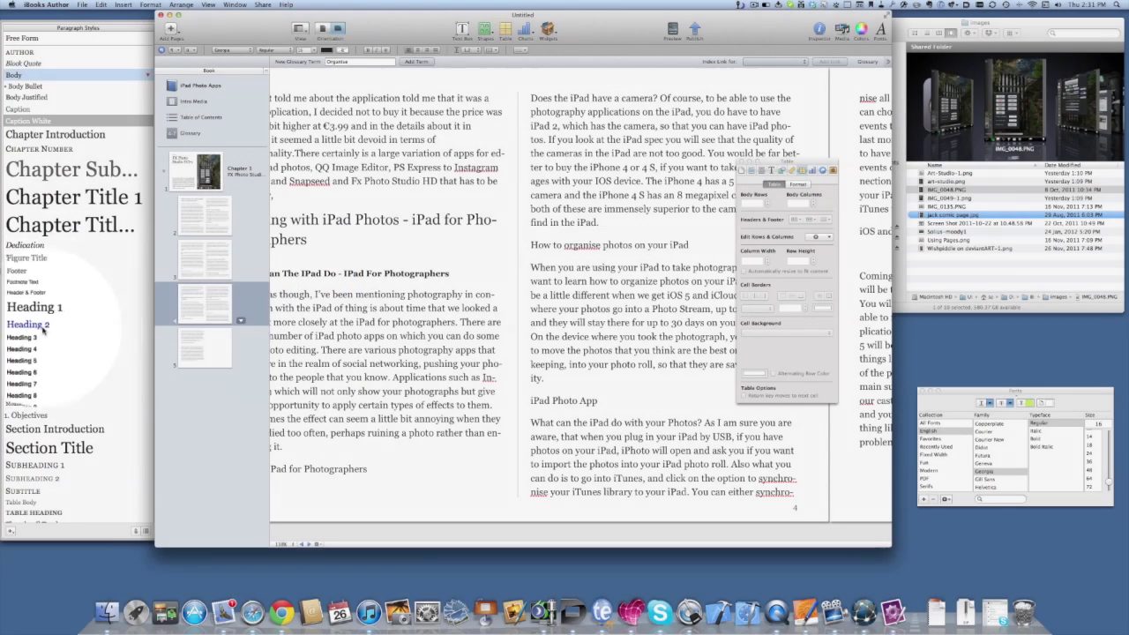
left_click(27, 325)
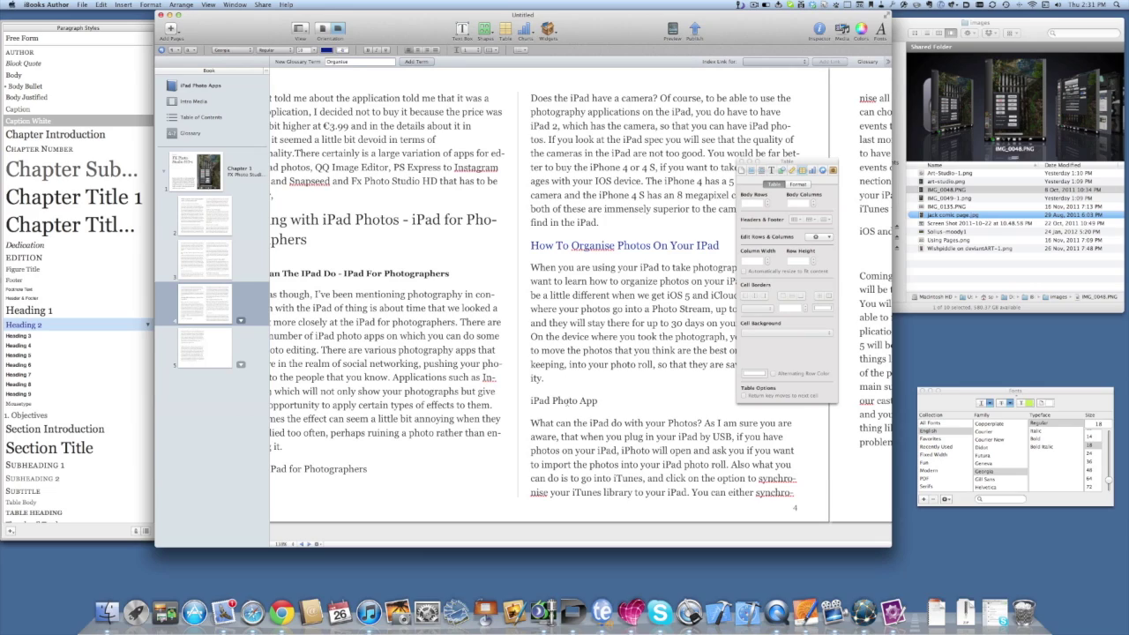
left_click(567, 402)
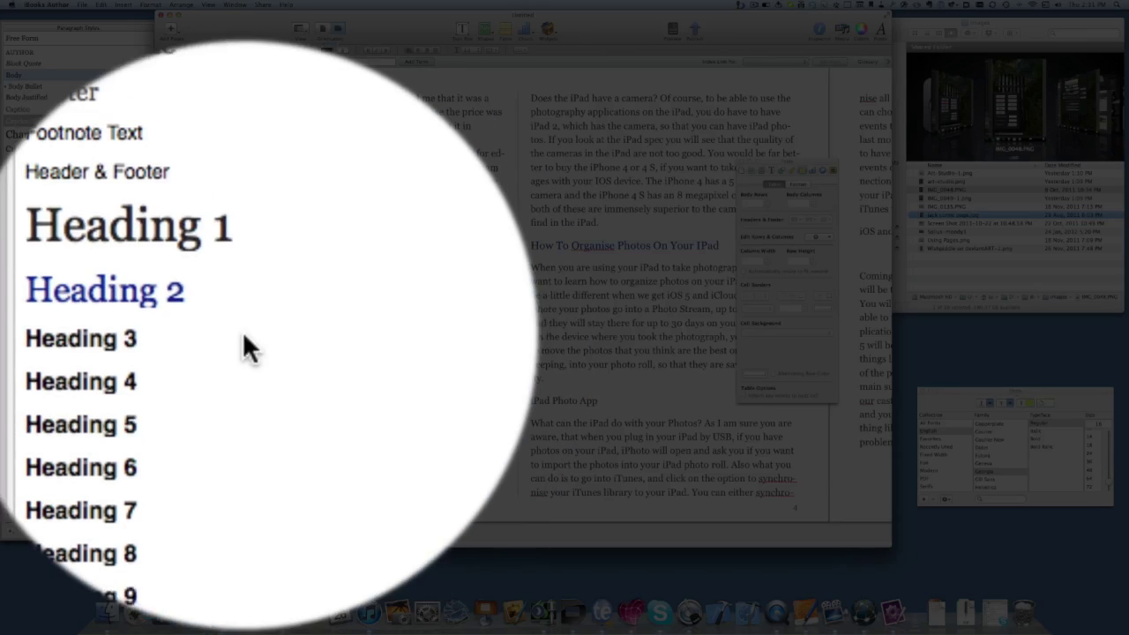
left_click(27, 325)
Style 'Which iPad for Photographers' as Heading 2 and open the Heading 2 style options.
scroll(580, 308, "left", 3)
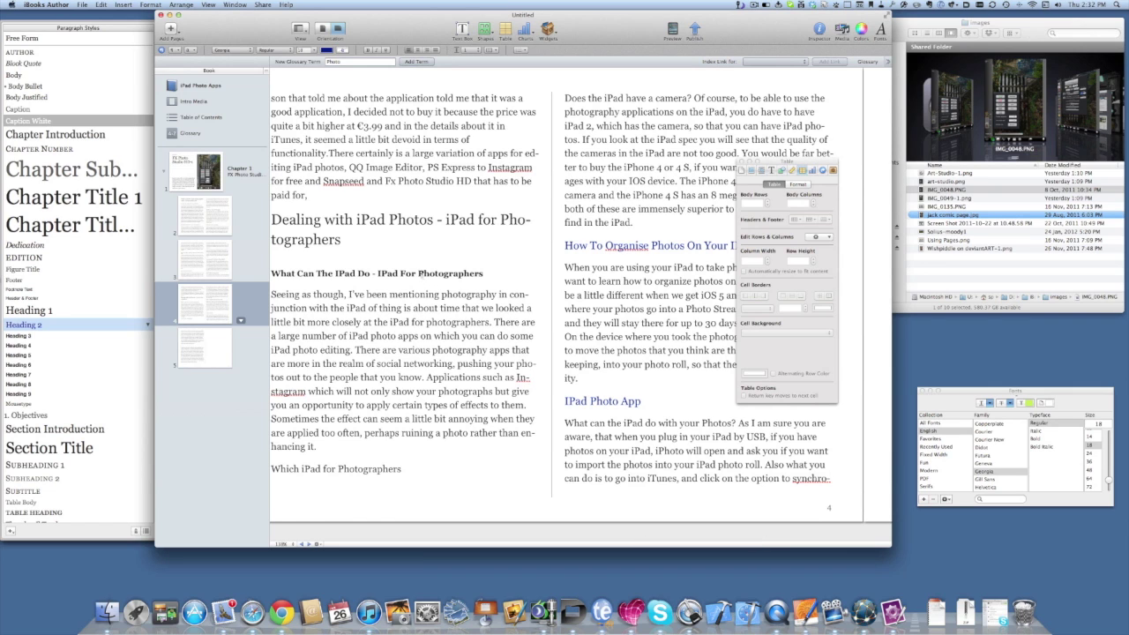
left_click(375, 469)
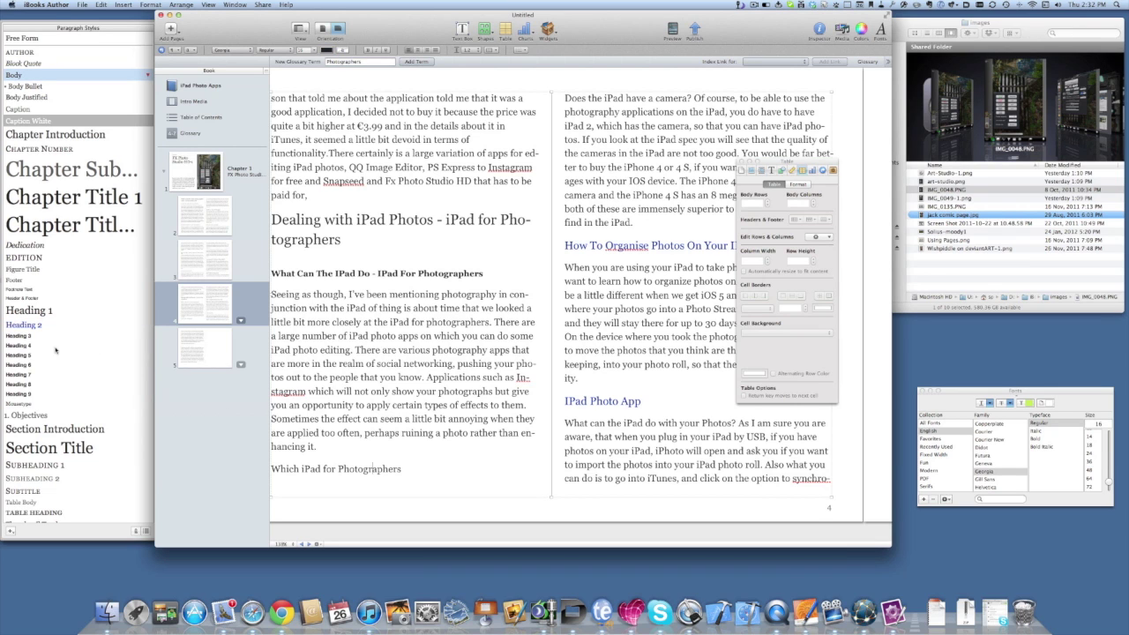
left_click(34, 325)
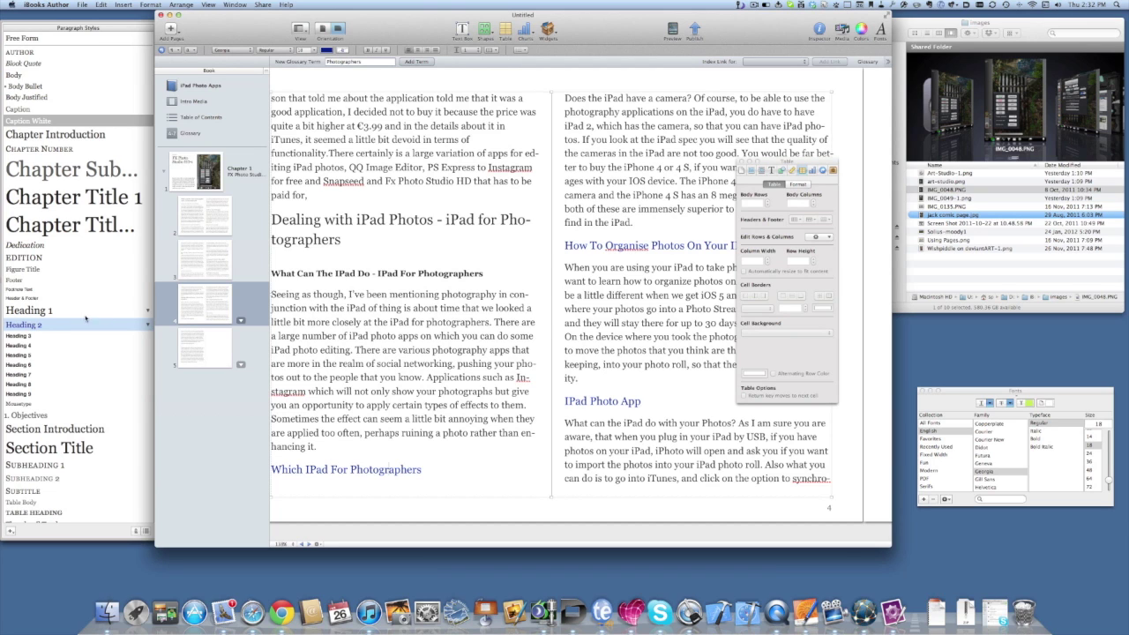
left_click(148, 326)
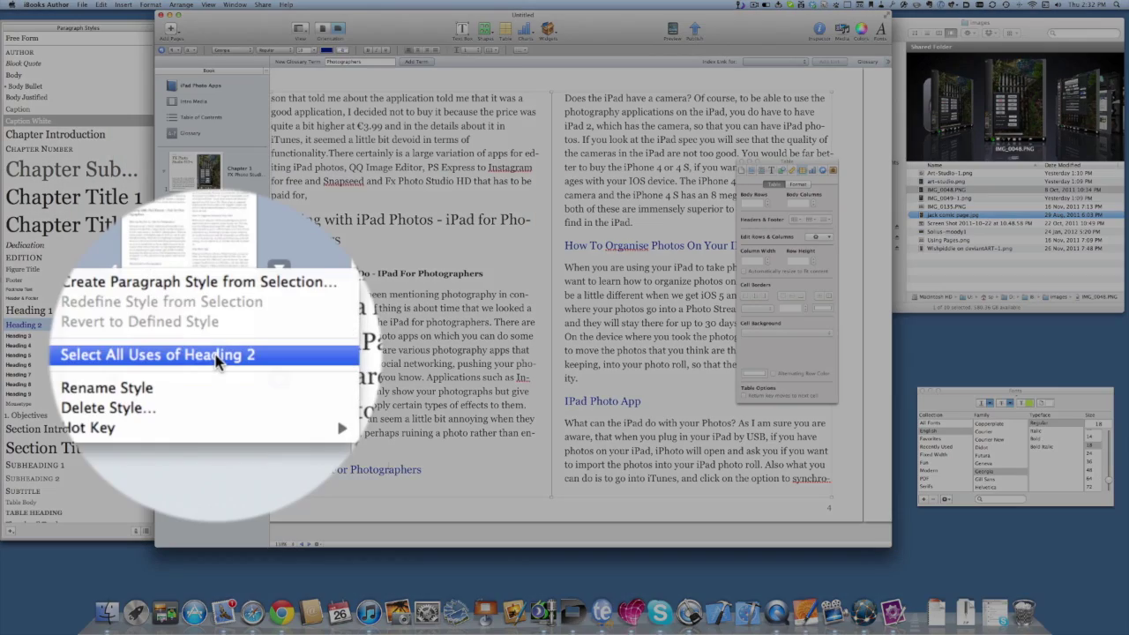
Select all uses of Heading 2 and reapply the style to them.
left_click(216, 362)
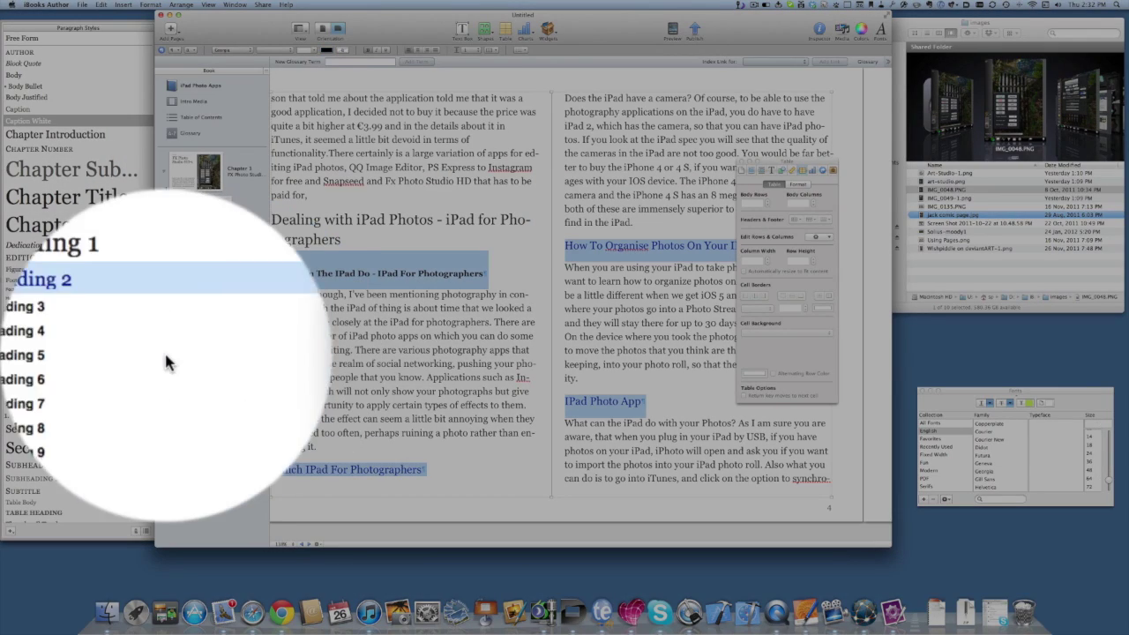
left_click(40, 327)
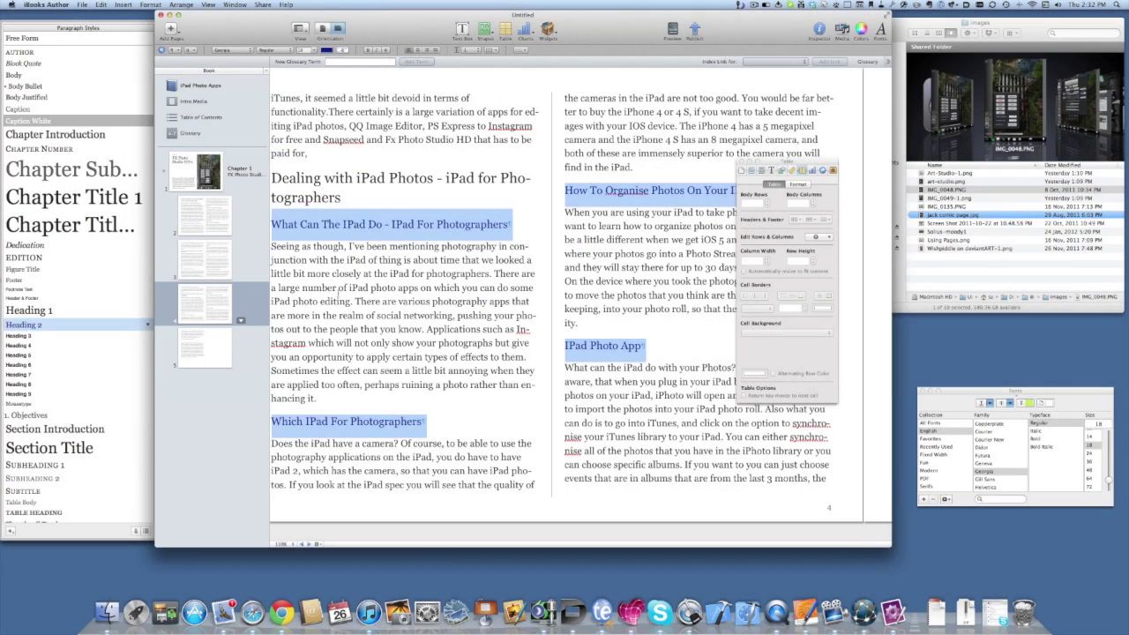
left_click(338, 289)
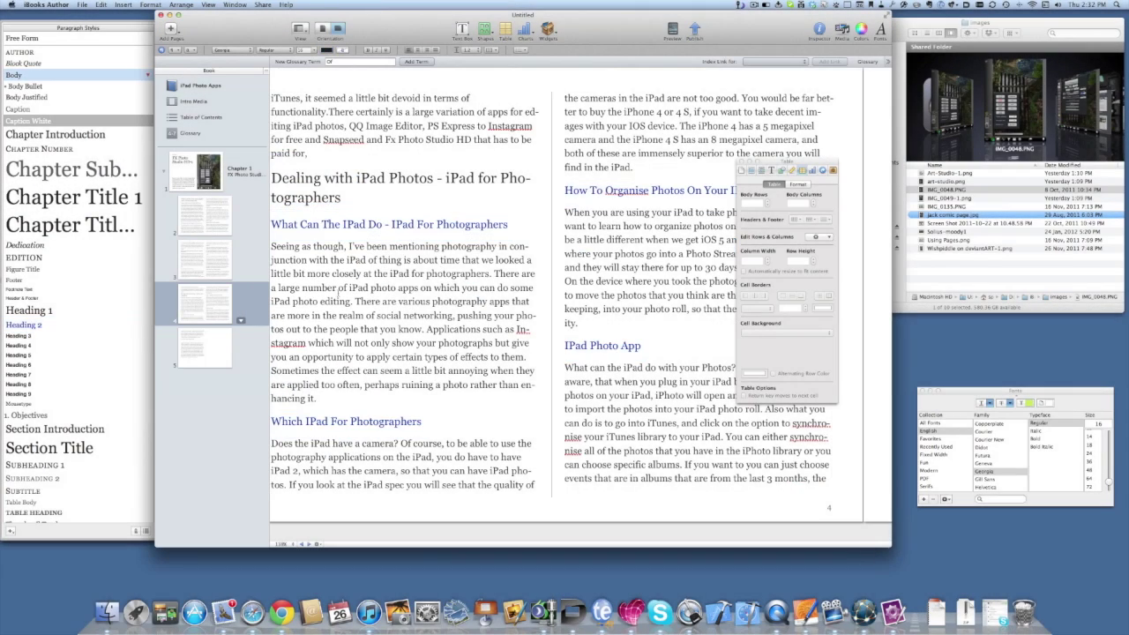
scroll(335, 291, "left", 5)
scroll(328, 289, "left", 5)
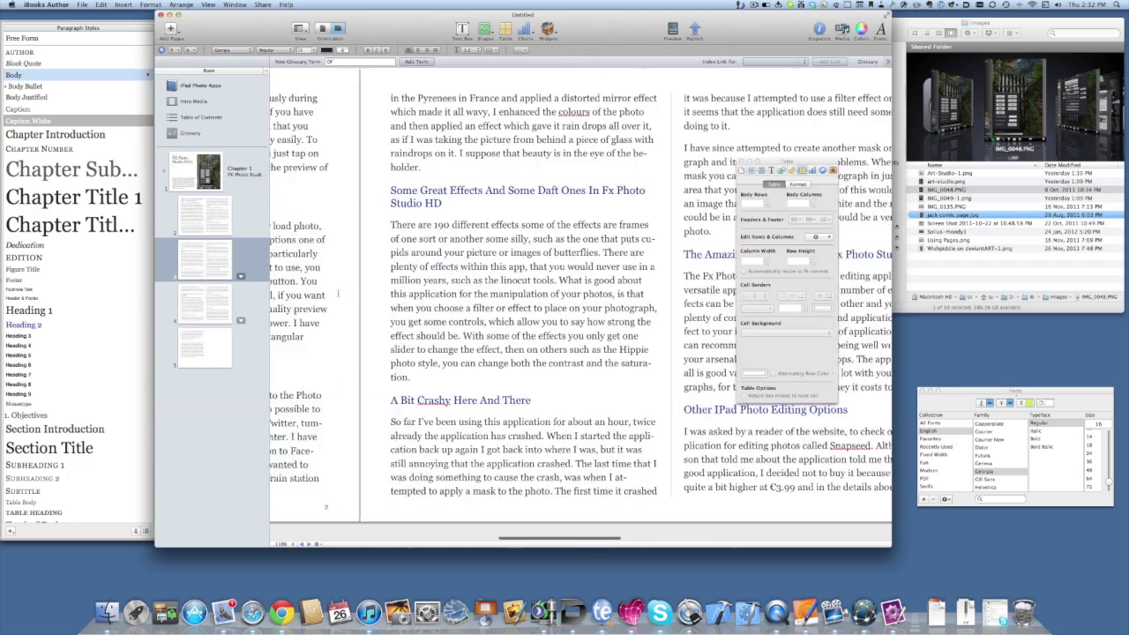
scroll(341, 290, "right", 6)
scroll(340, 292, "right", 8)
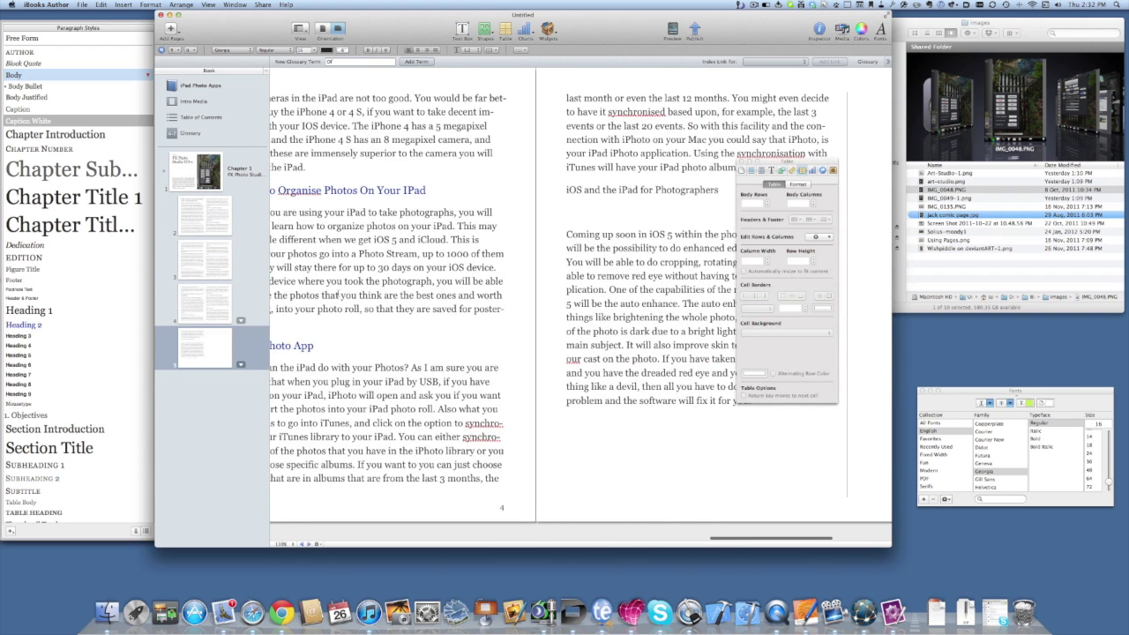
scroll(338, 294, "right", 3)
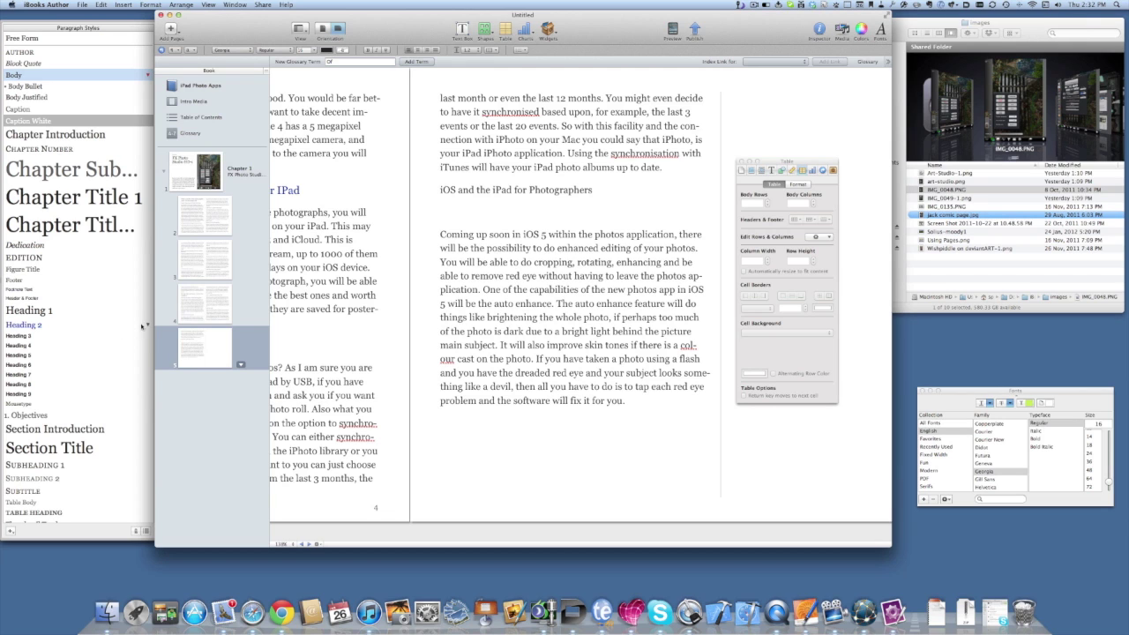
Assign hot key F2 to Heading 2 and apply it to 'iOS and the iPad for Photographers'.
left_click(148, 325)
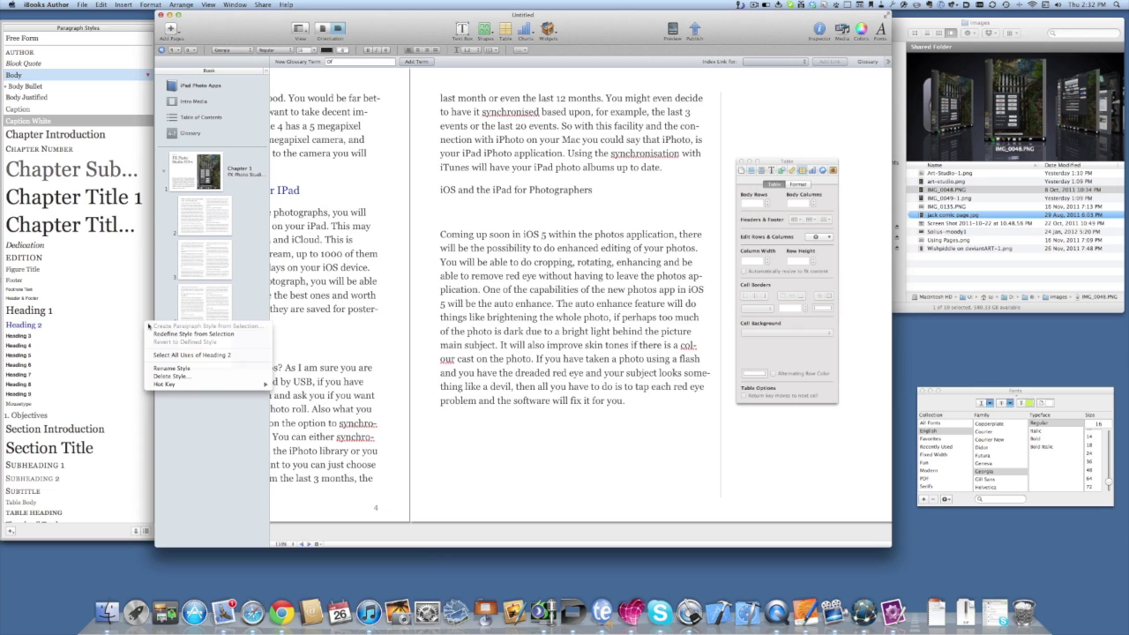
mouse_move(184, 386)
mouse_move(263, 386)
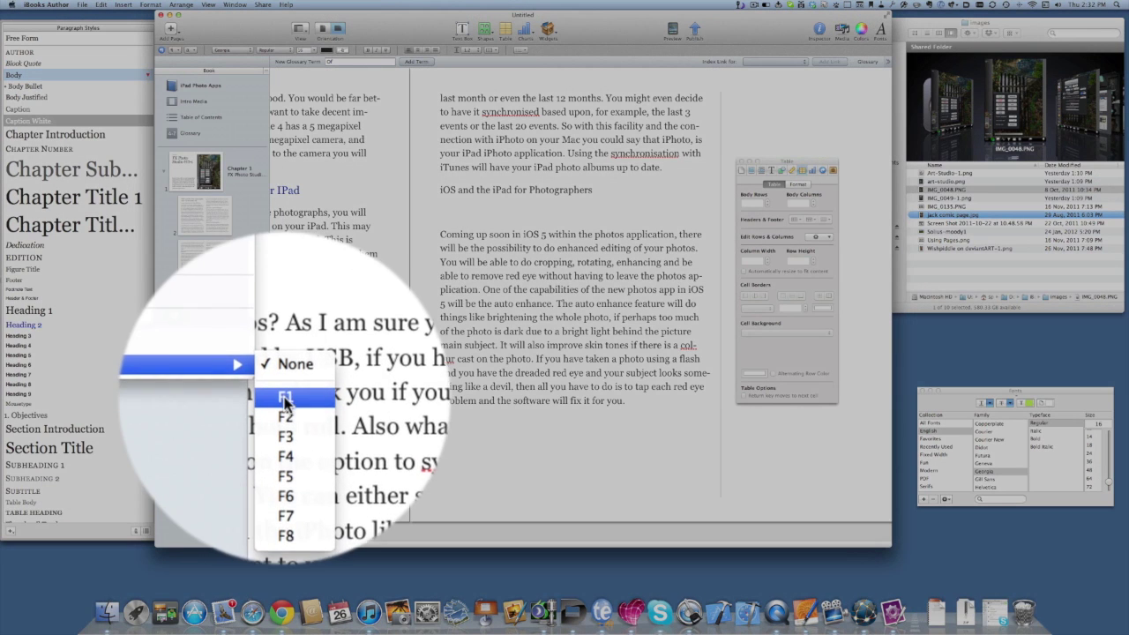
left_click(285, 409)
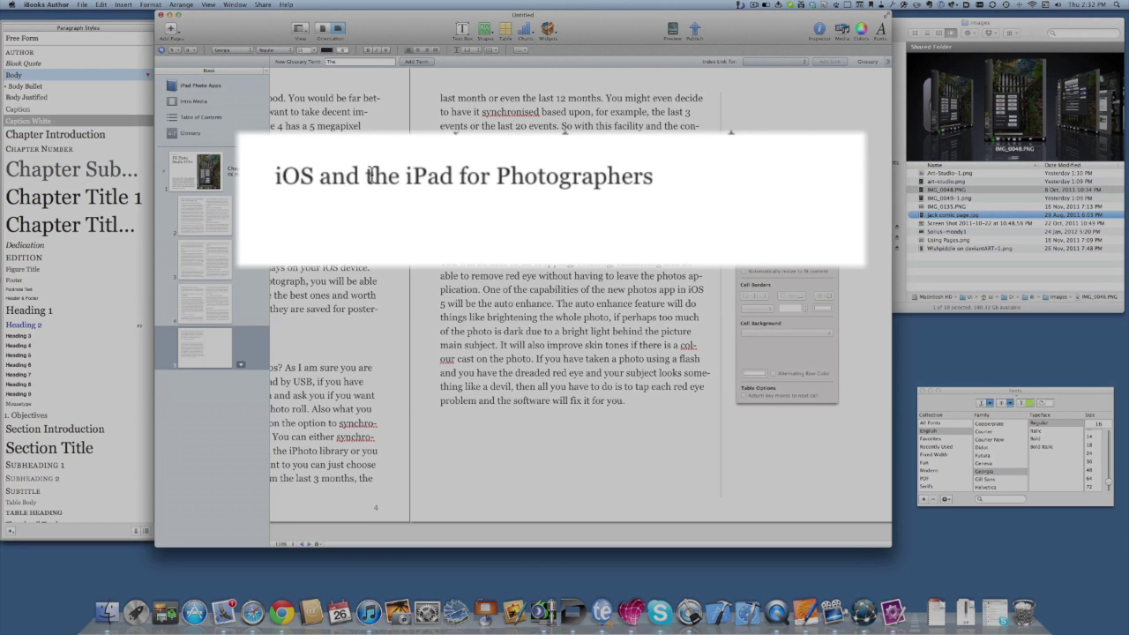
key("F2")
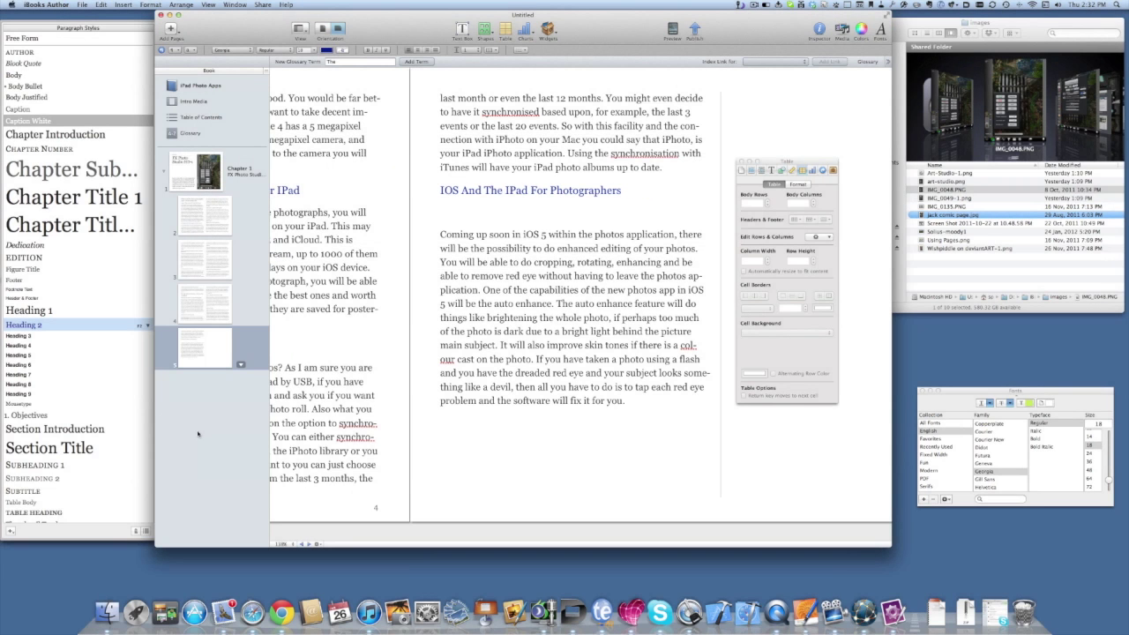
left_click(196, 403)
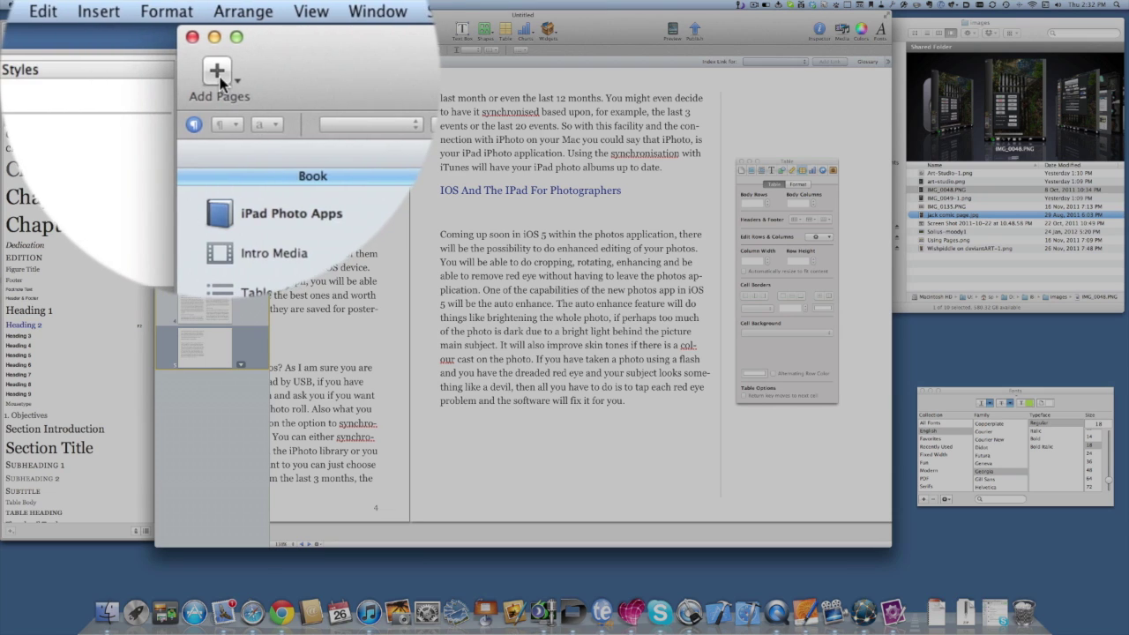
Add a new Chapter 2 to the end of the book.
left_click(172, 29)
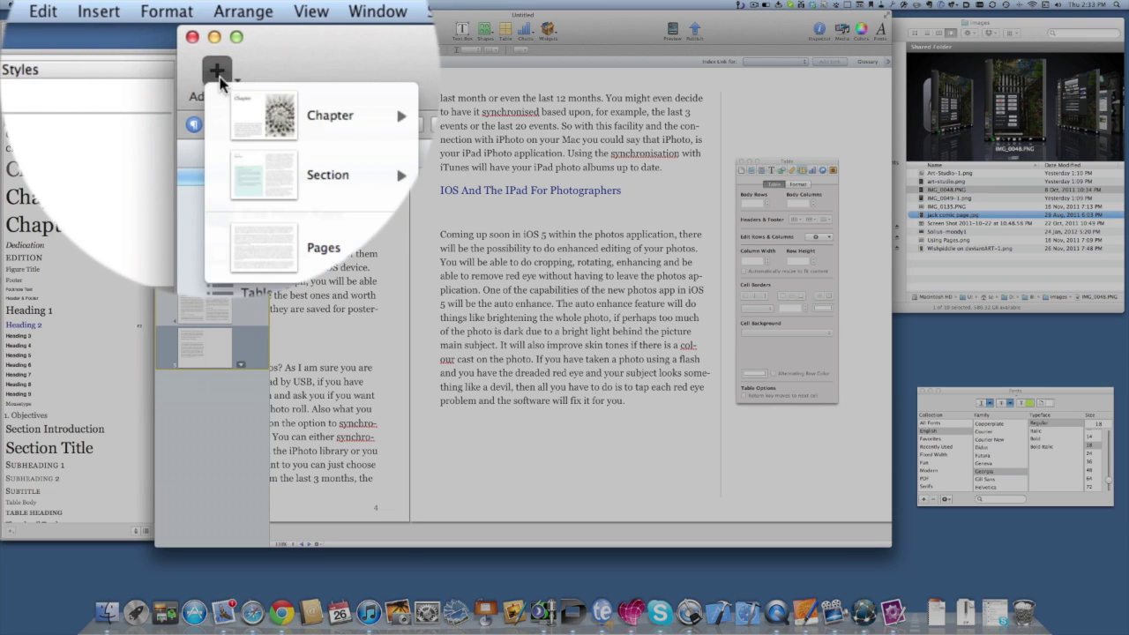
mouse_move(265, 115)
left_click(280, 71)
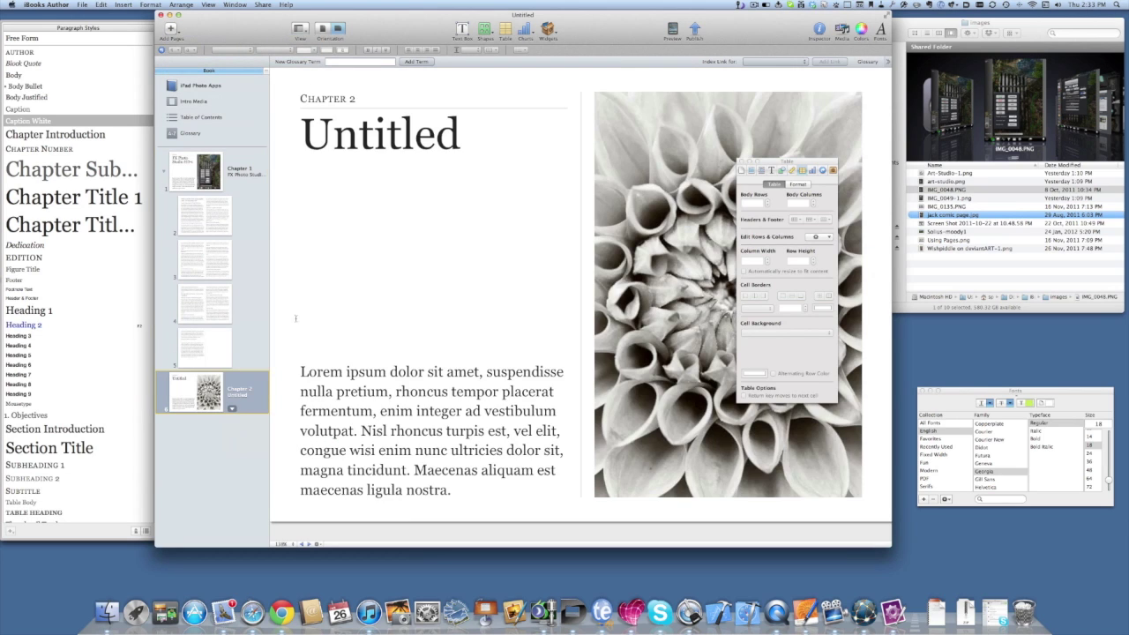
Add a Section Text page as Section 1 after Chapter 2.
left_click(173, 31)
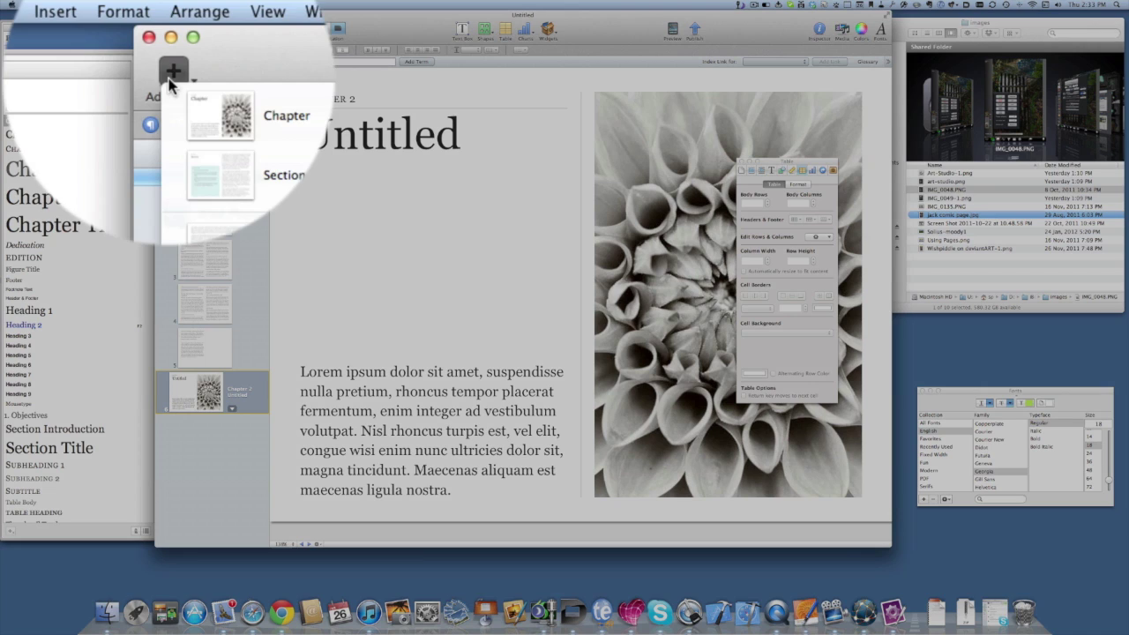
mouse_move(187, 161)
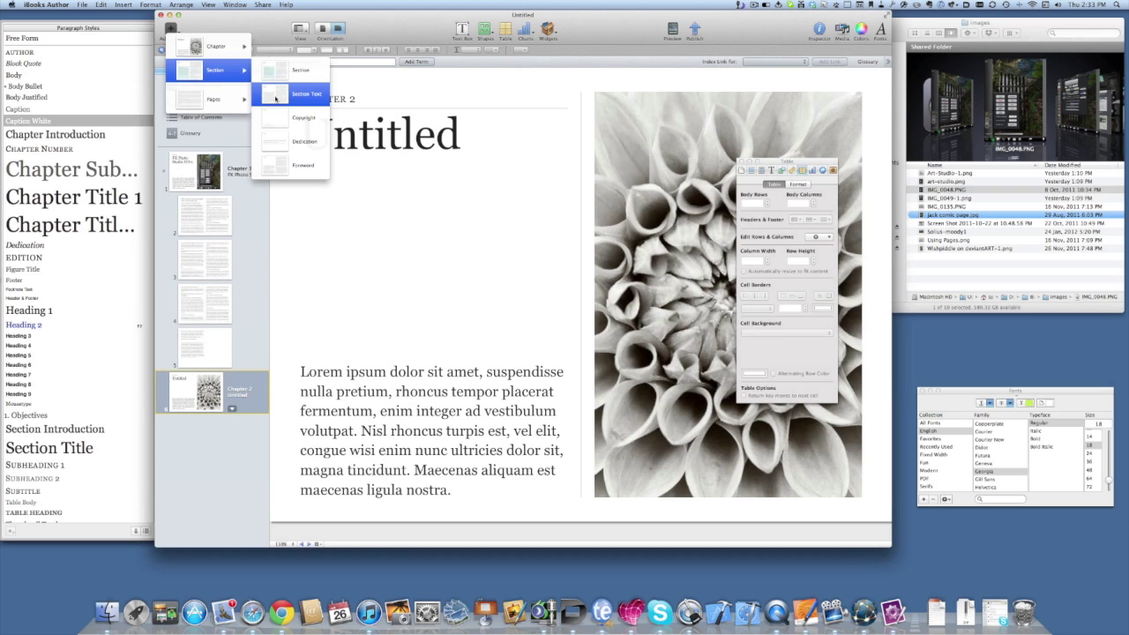
left_click(275, 98)
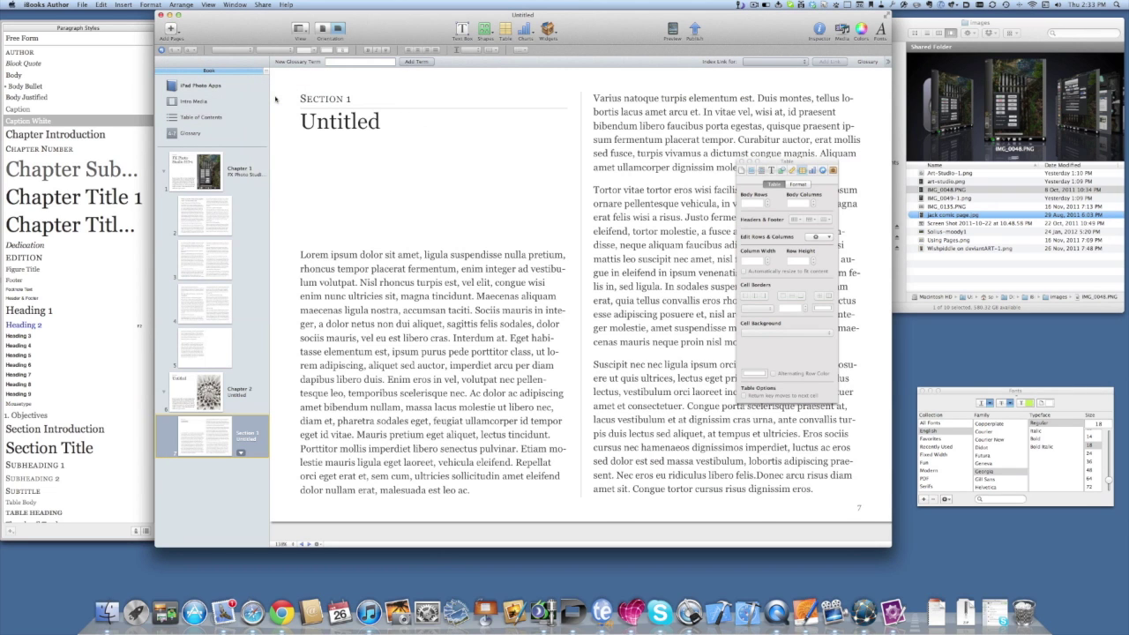
Add a blank Default page 8 to Section 1.
left_click(170, 30)
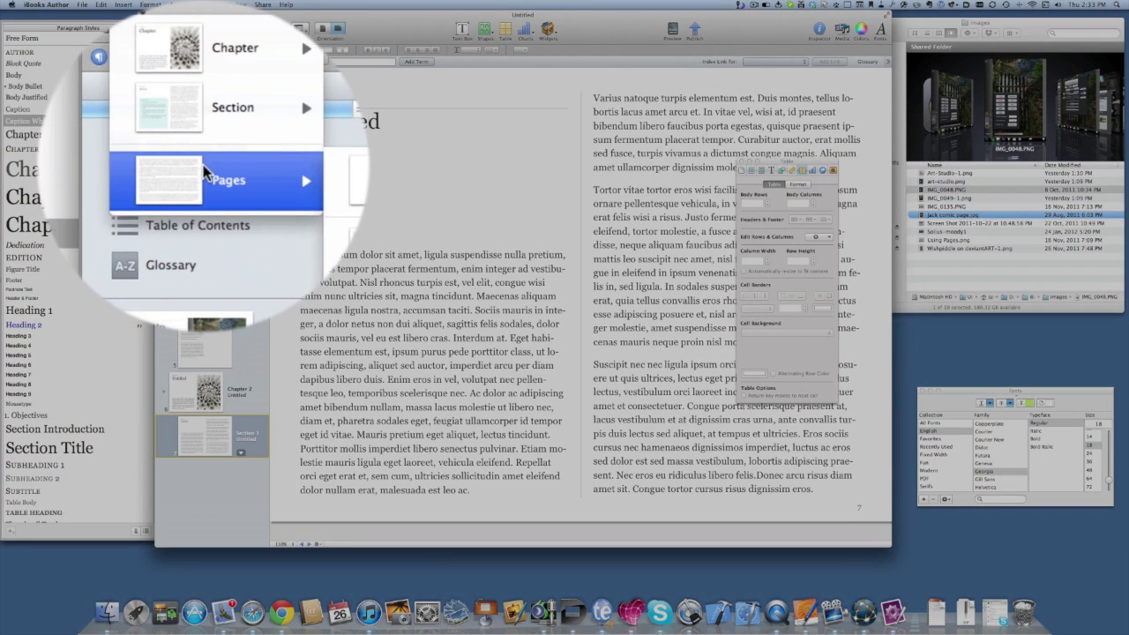
mouse_move(230, 97)
left_click(285, 99)
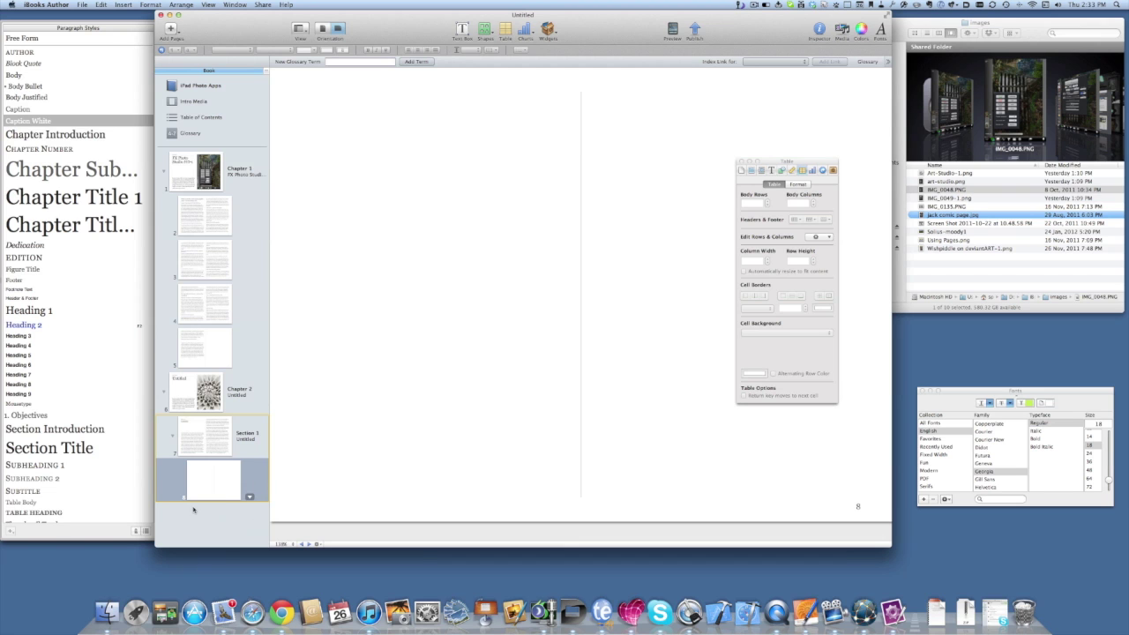
Drop the instagram.txt article into Section 1 so it fills pages 7 and 8.
left_click(238, 450)
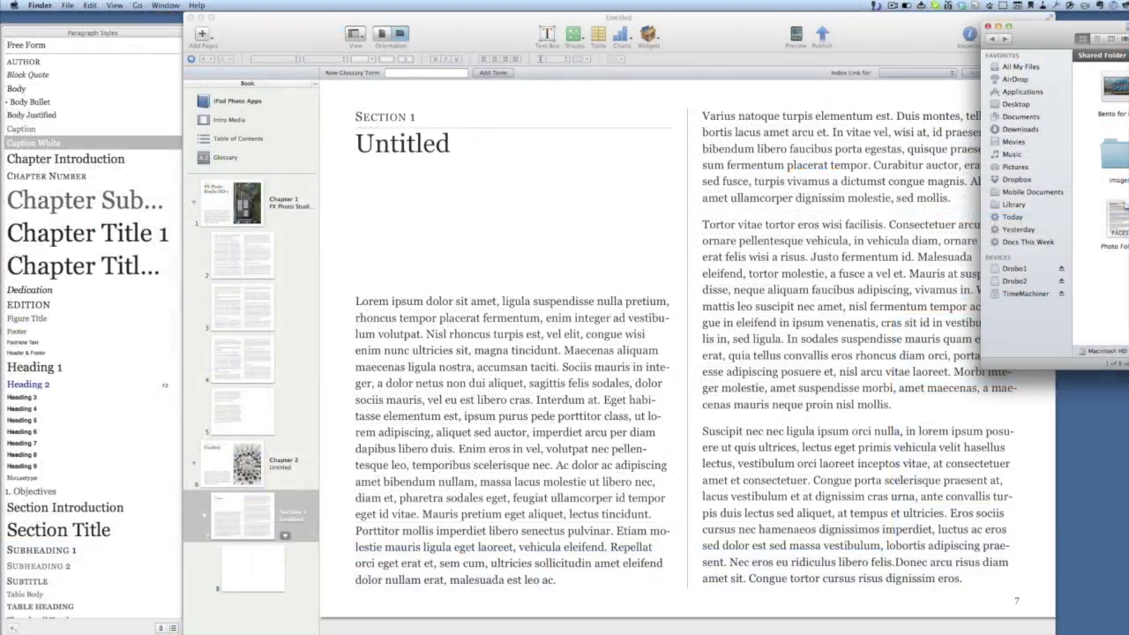
left_click_drag(1006, 255, 600, 387)
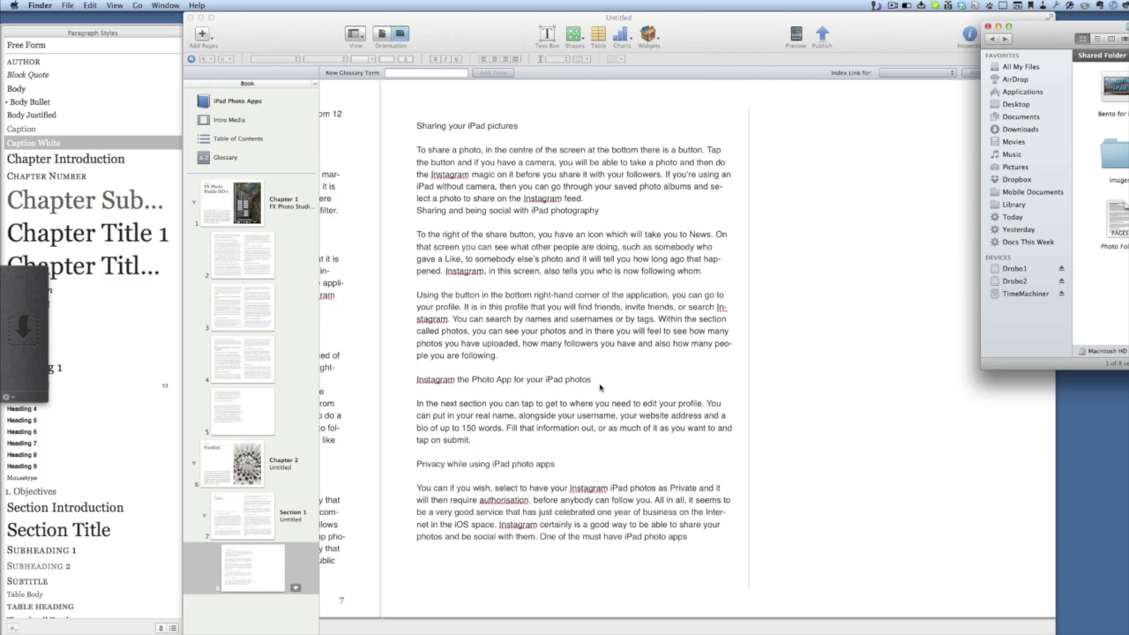
scroll(607, 389, "left", 10)
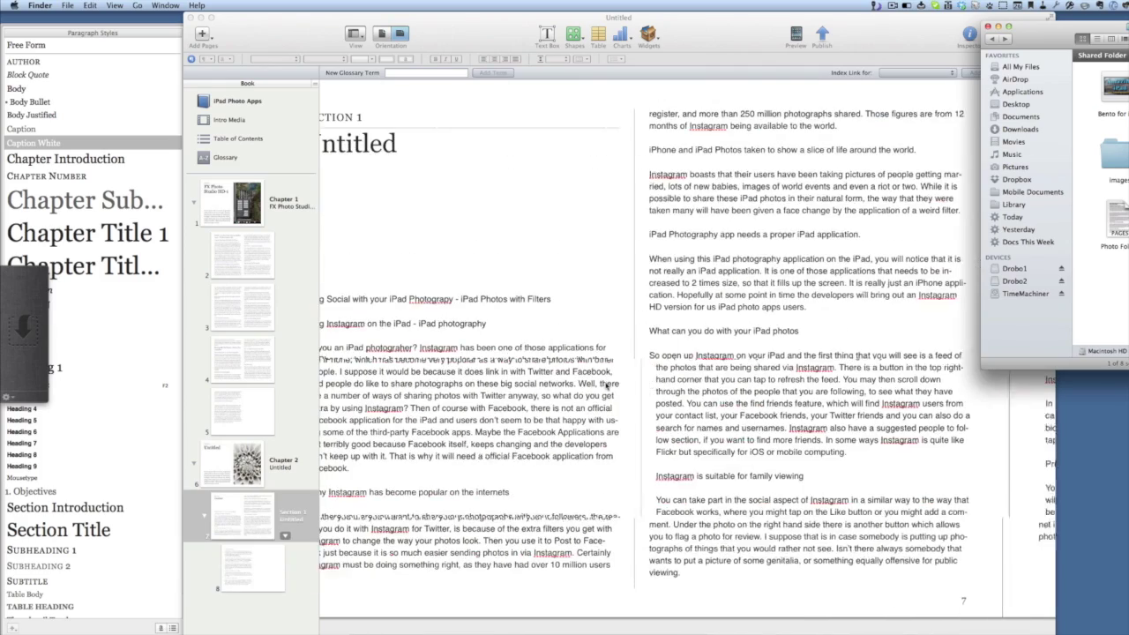
left_click(464, 409)
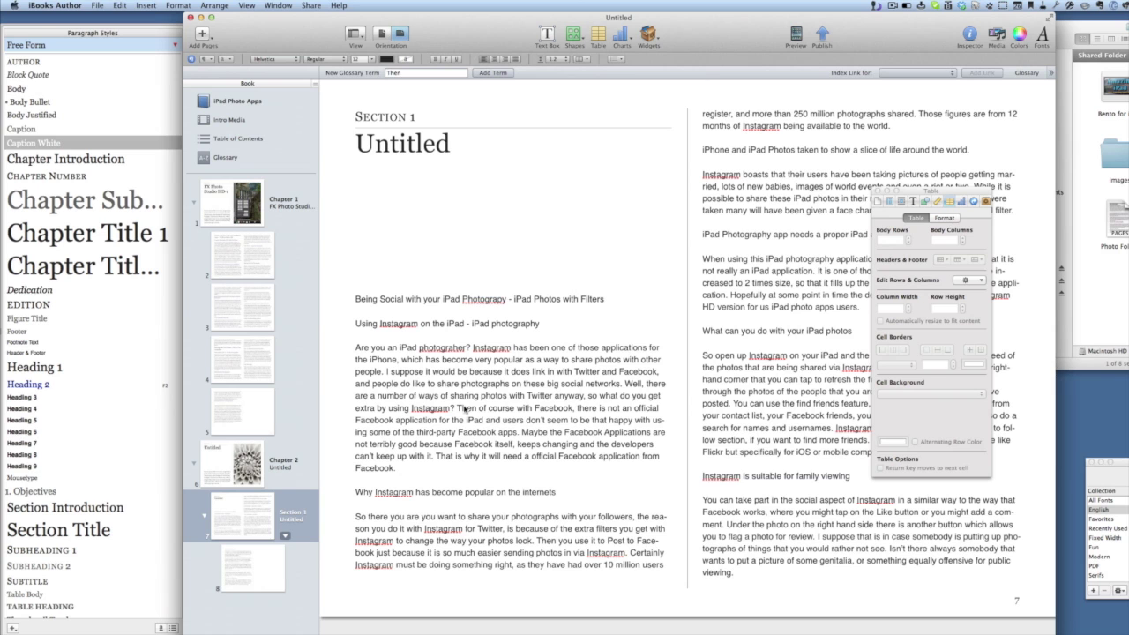
Apply the Body style to all of the imported article text.
key("super+a")
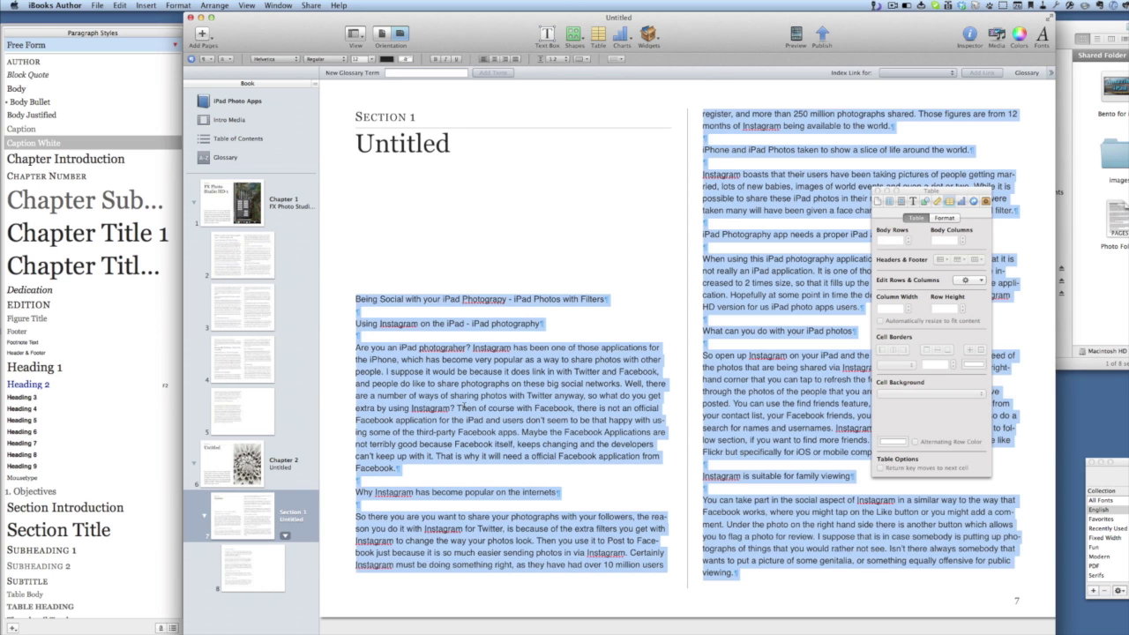
left_click(32, 88)
left_click(436, 301)
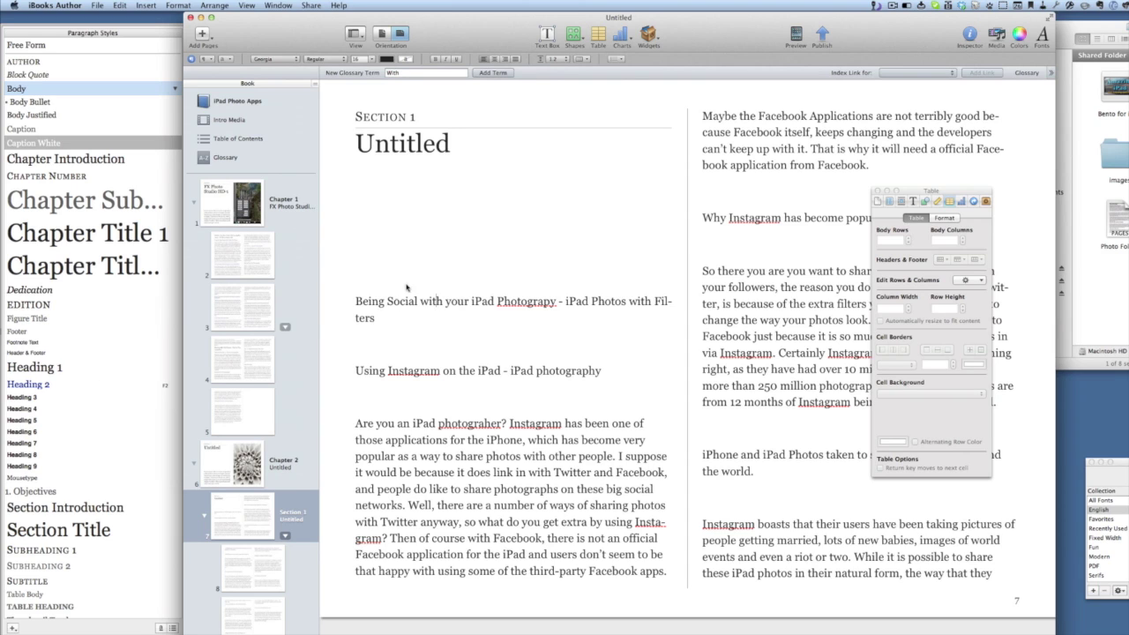
Make Being Social a Heading 1 and the Using Instagram and Why Instagram lines Heading 2.
left_click(54, 369)
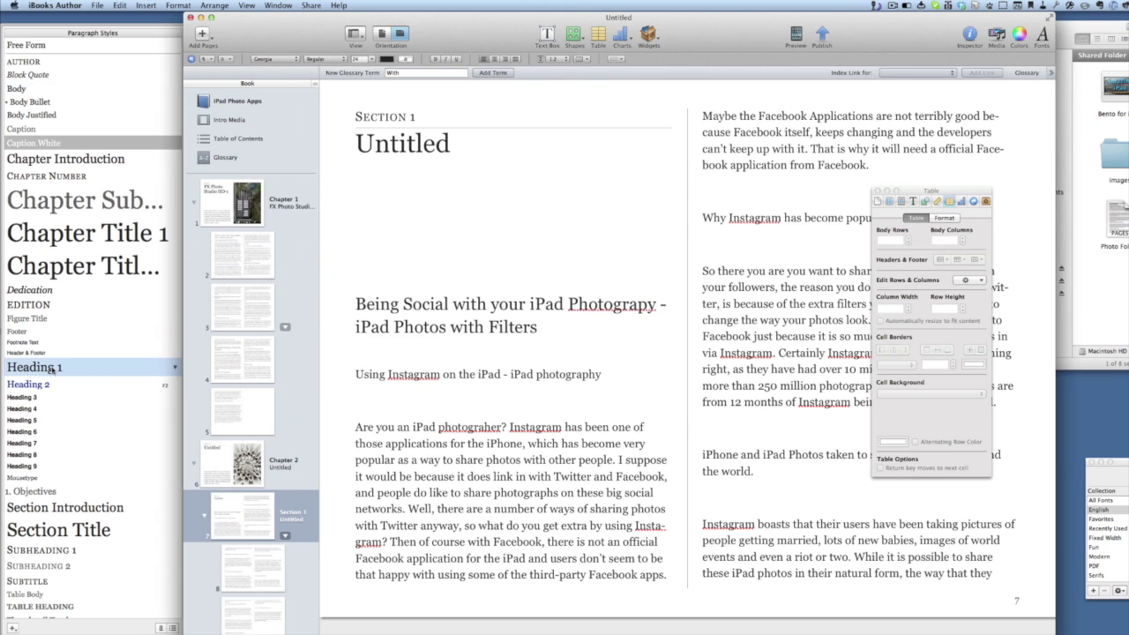
left_click(406, 374)
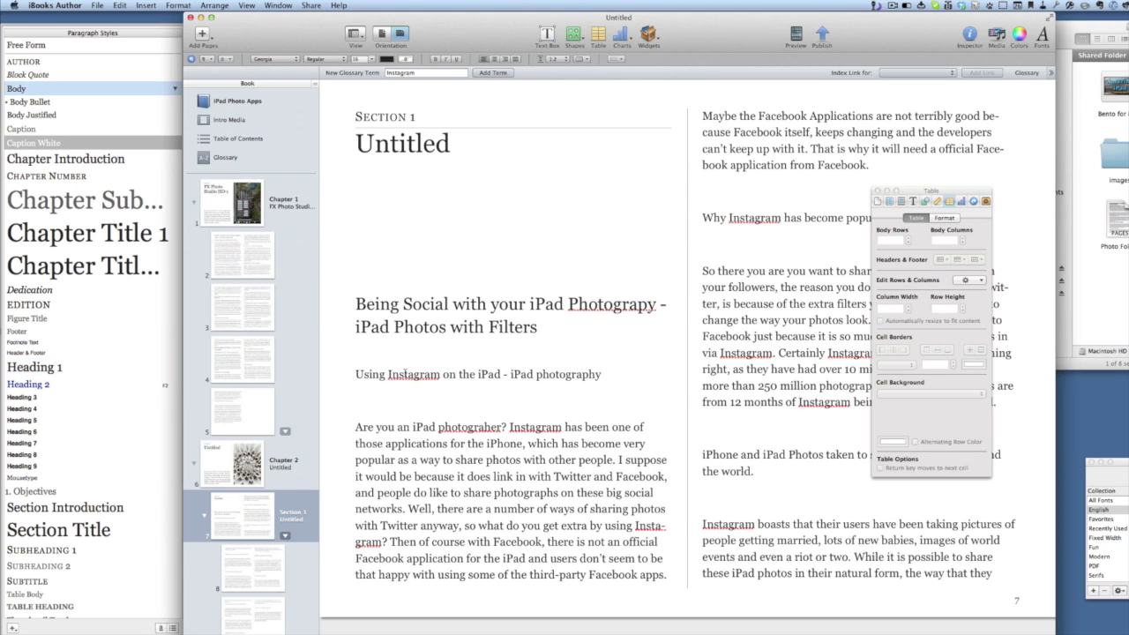
left_click(33, 389)
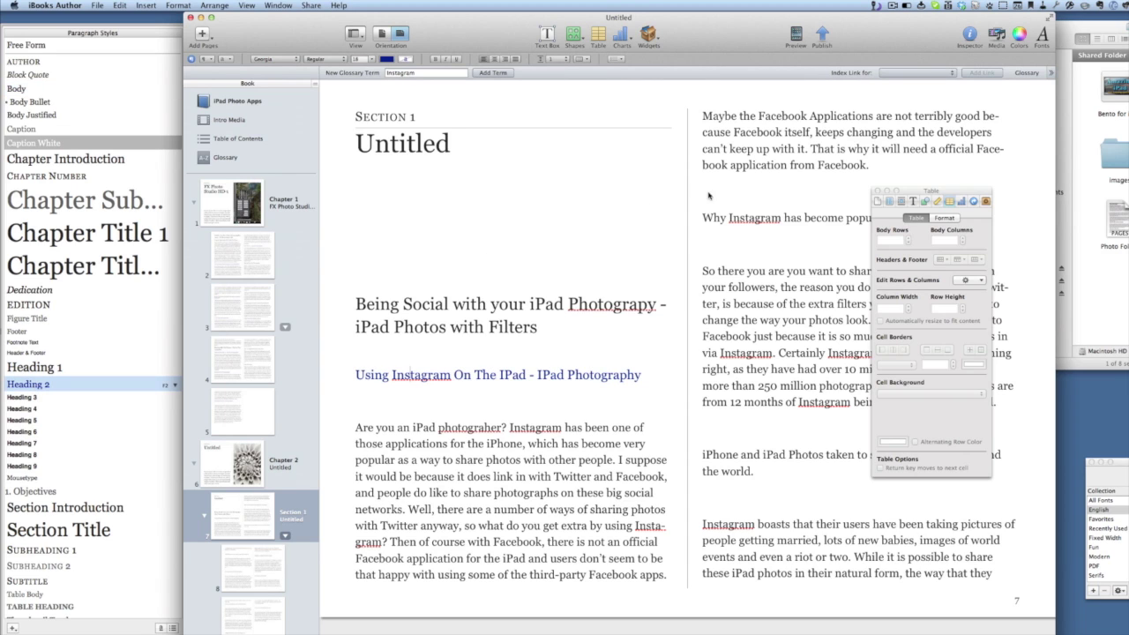
left_click(768, 217)
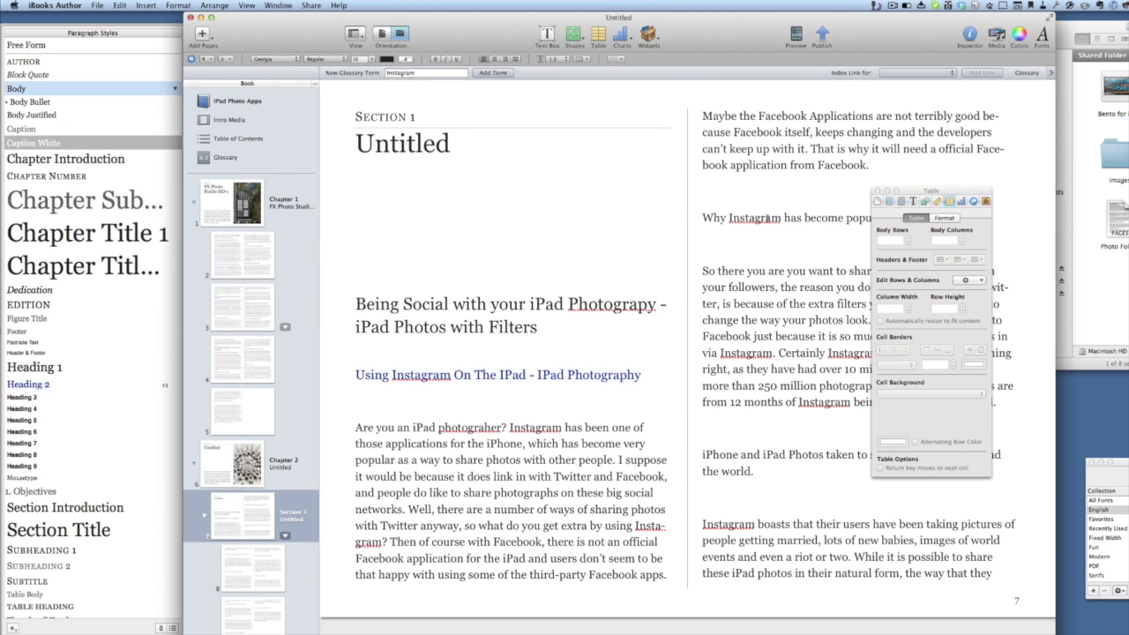
key("F3")
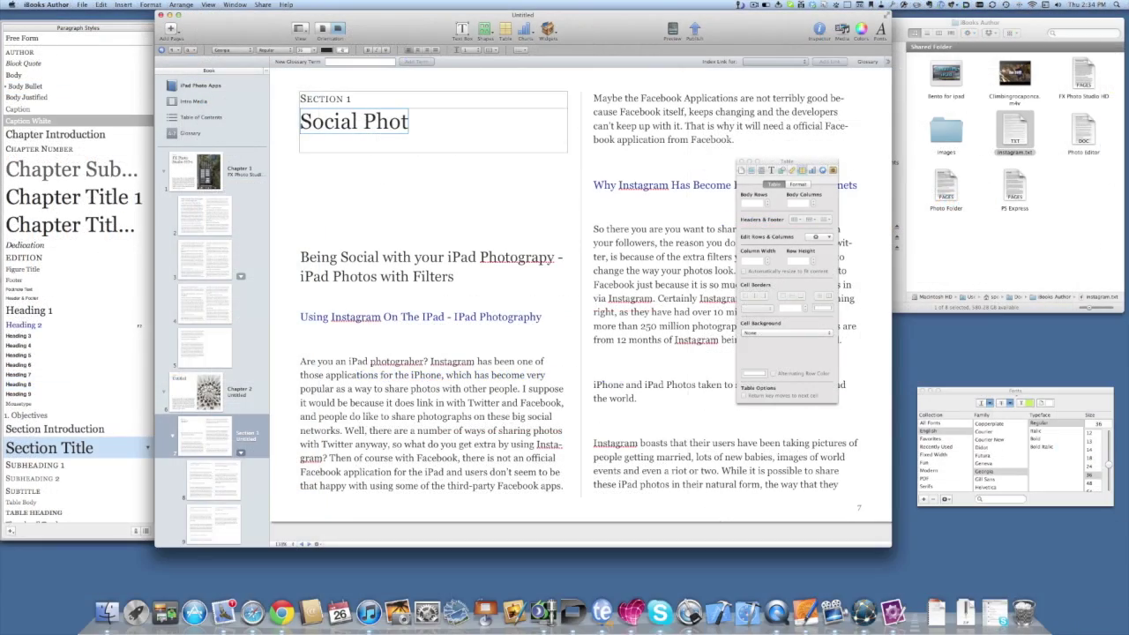
Finish the Social Photos title, retitle Chapter 2 'Getting Social' and show the table of contents.
type("ocial Photos")
scroll(300, 176, "up", 5)
left_click(384, 141)
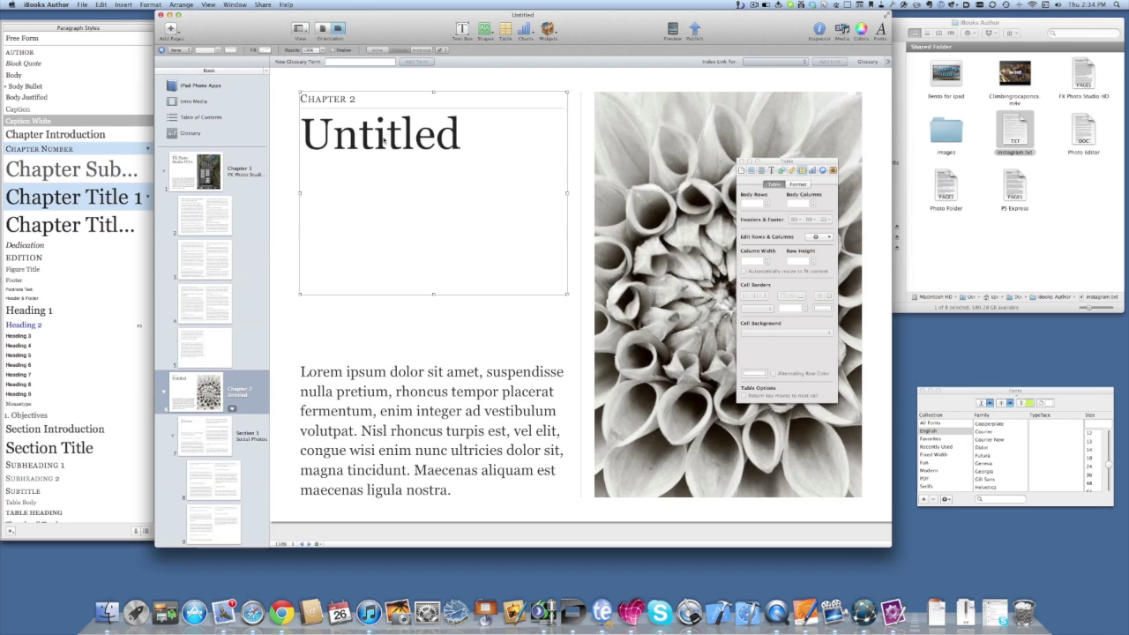
double_click(383, 141)
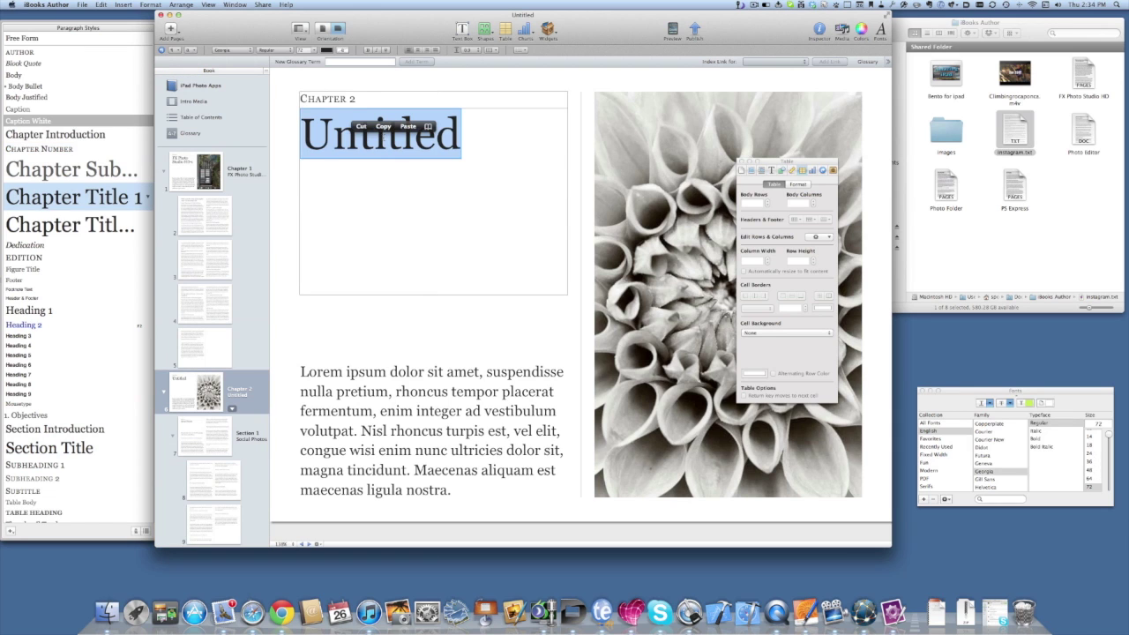
type("Getting Social")
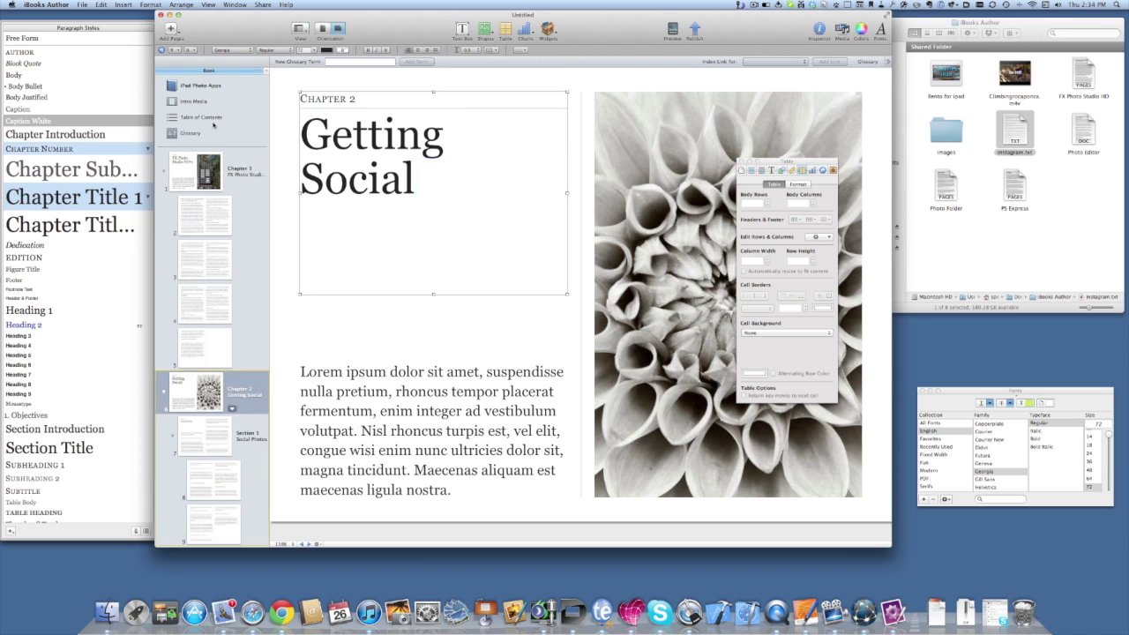
left_click(213, 125)
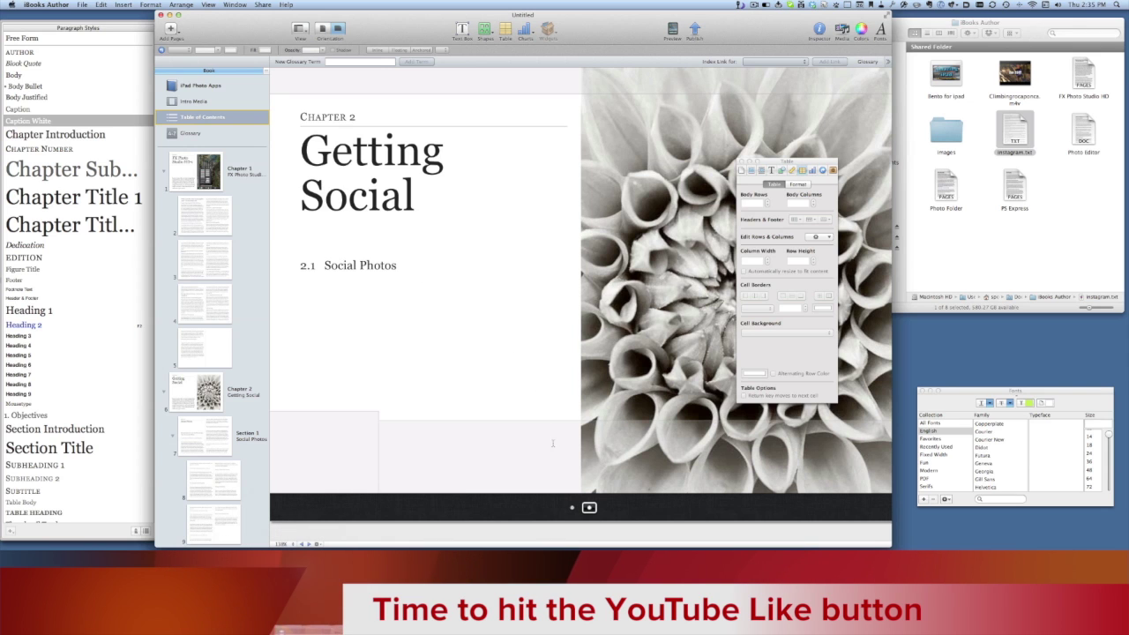
Page back in the contents preview, then return to the Social Photos page 7.
key("Left")
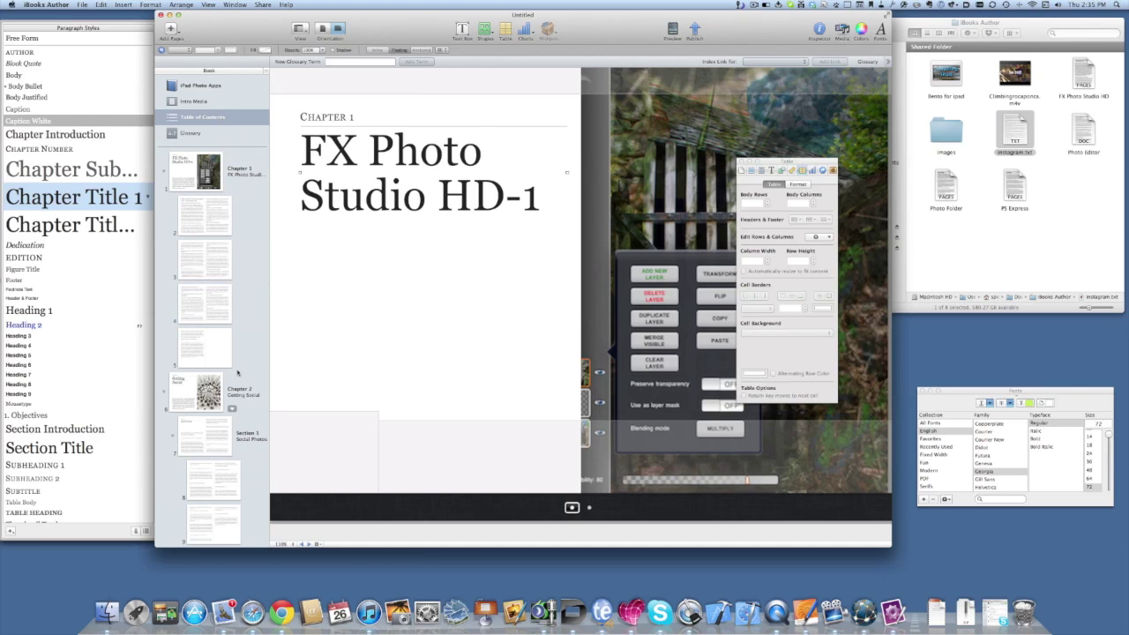
left_click(216, 443)
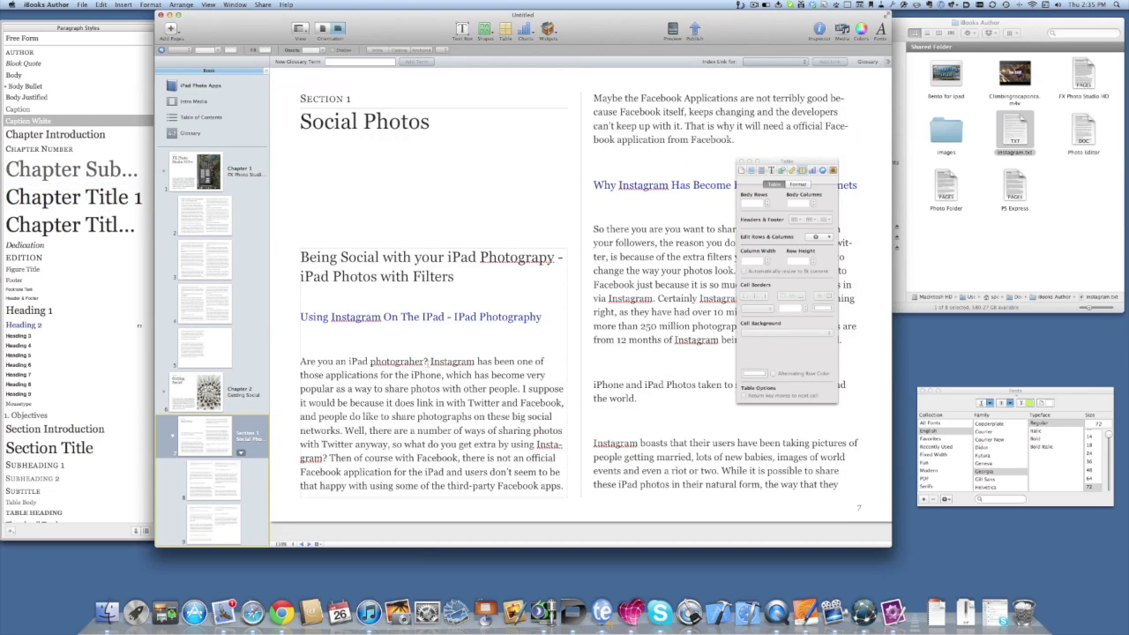
Make 'Instagram' a glossary term defined as 'Social Photo network', with the duck image in its entry.
double_click(452, 361)
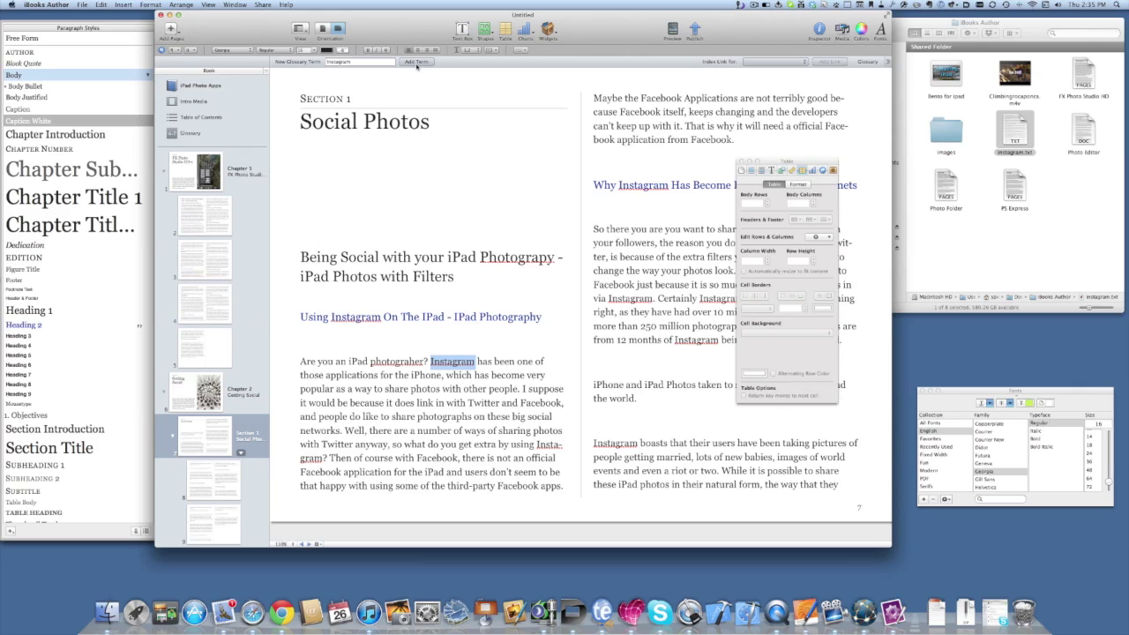
left_click(417, 61)
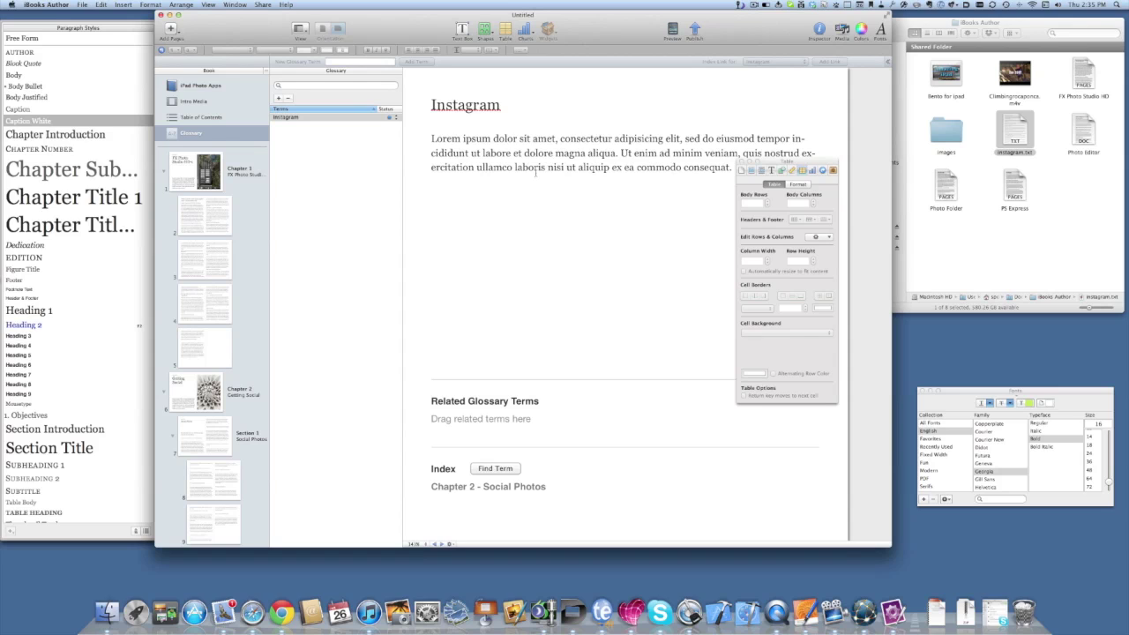
triple_click(536, 173)
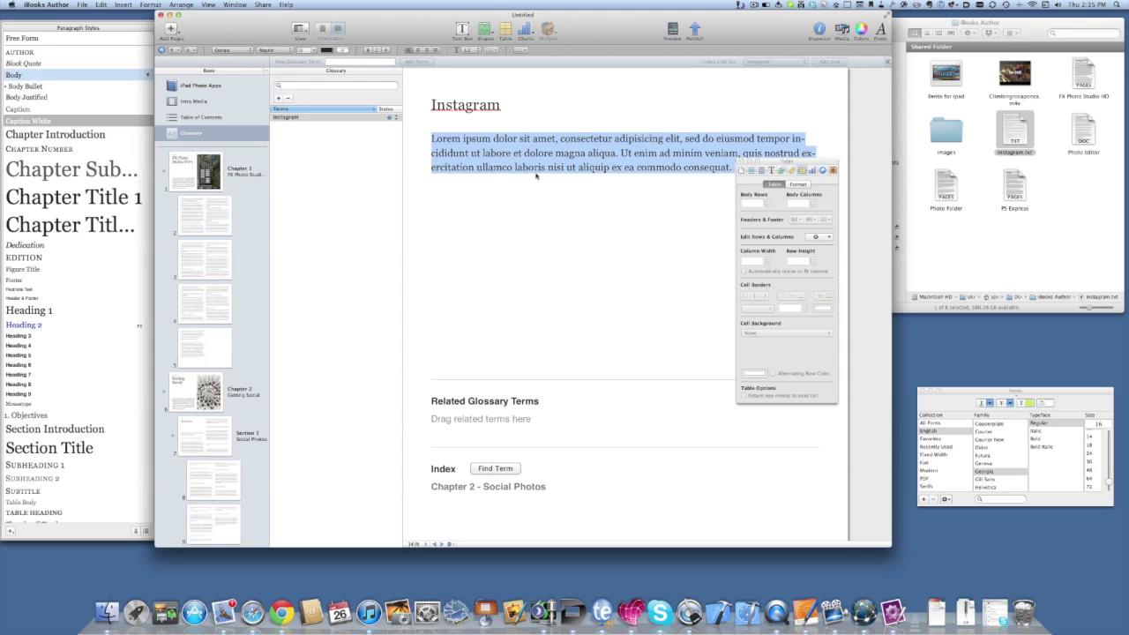
type("Social Photo network")
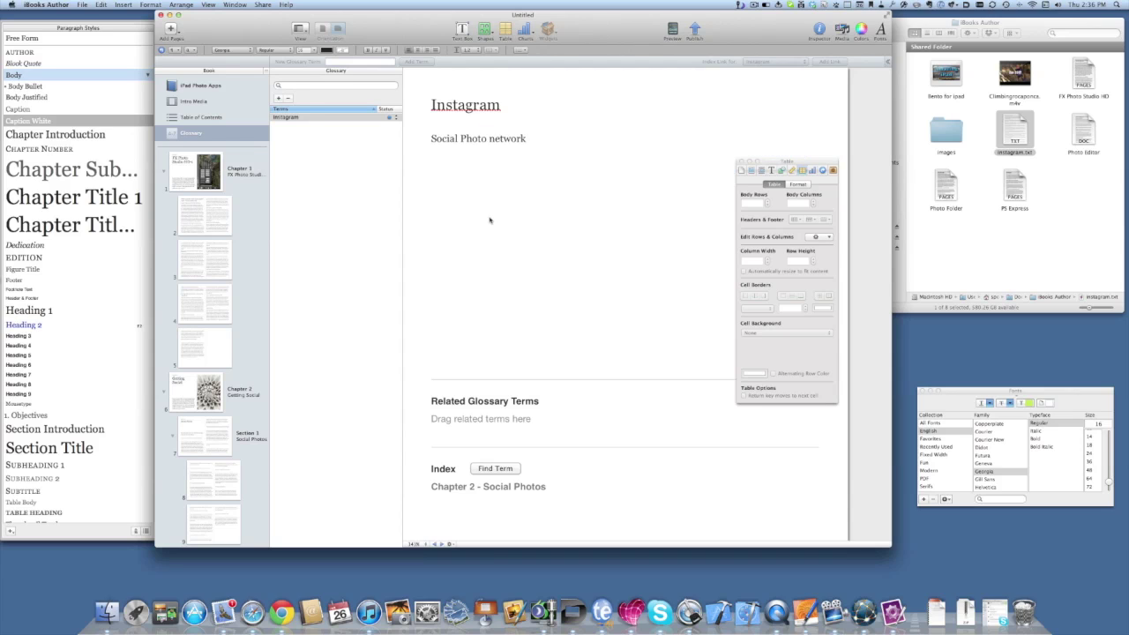
left_click(489, 220)
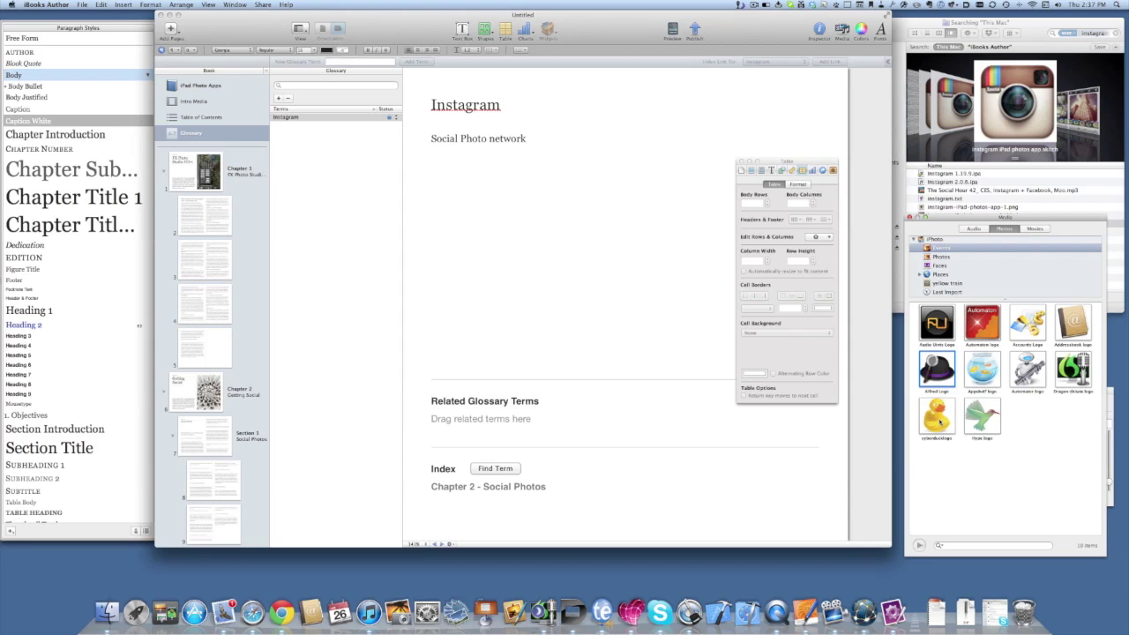
left_click_drag(937, 414, 583, 235)
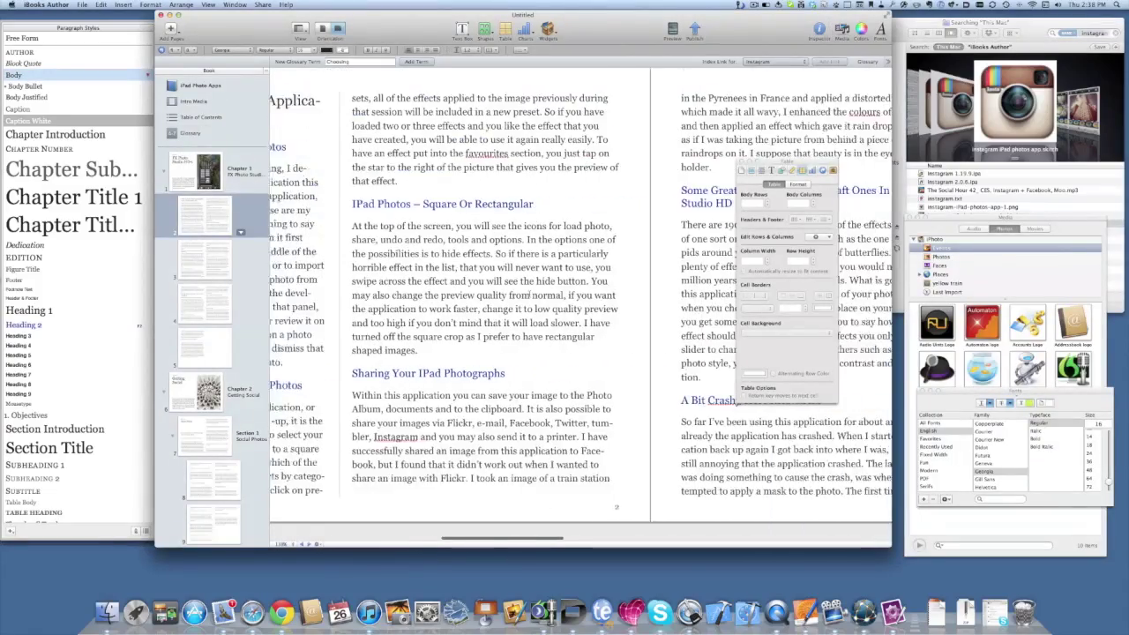
Show Chapter 1's FX Photo Studio HD opening page and drag instagram.txt from Finder toward the thumbnails.
left_click(207, 172)
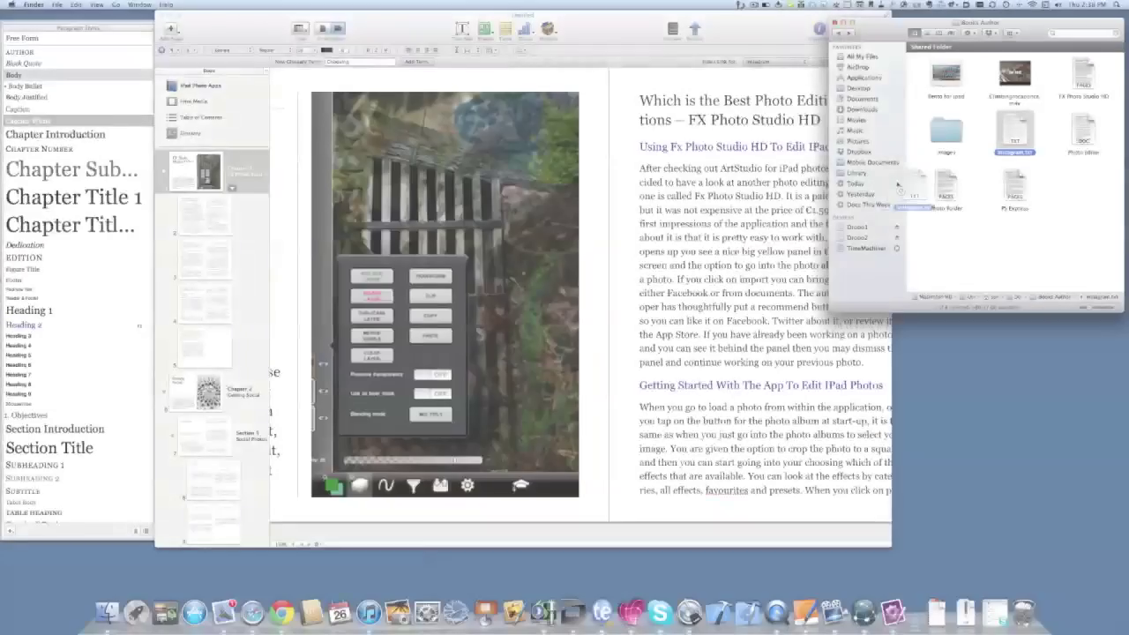
left_click_drag(909, 190, 248, 362)
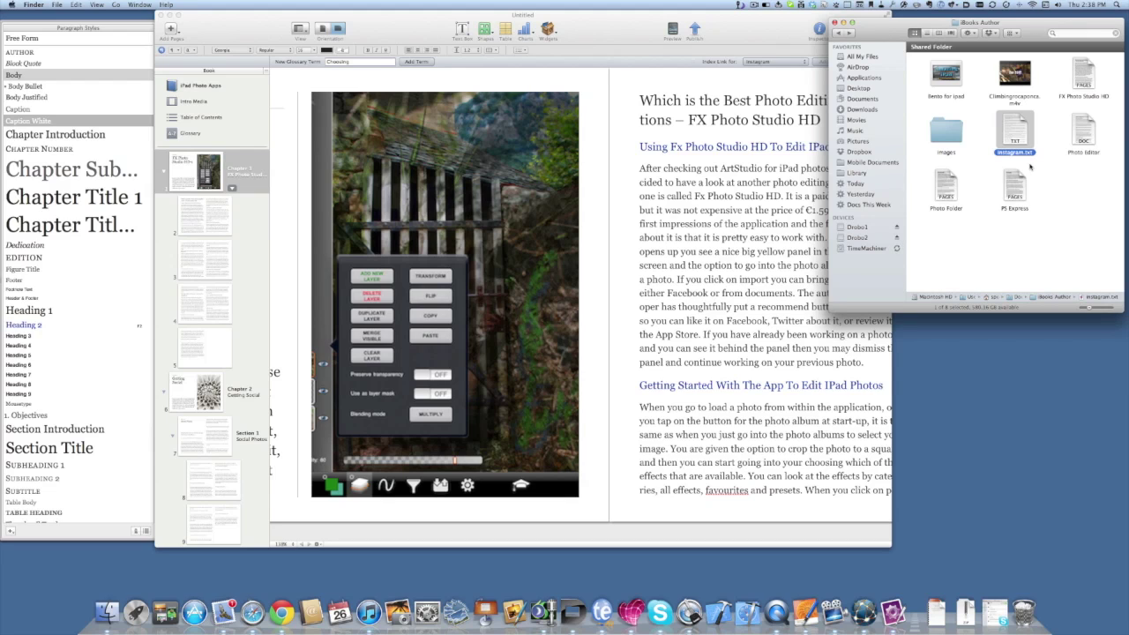
Drag the PS Express document from Finder into the Book sidebar and accept the layout, creating 'PS Express-1'.
mouse_move(1013, 174)
left_click_drag(1013, 180, 208, 366)
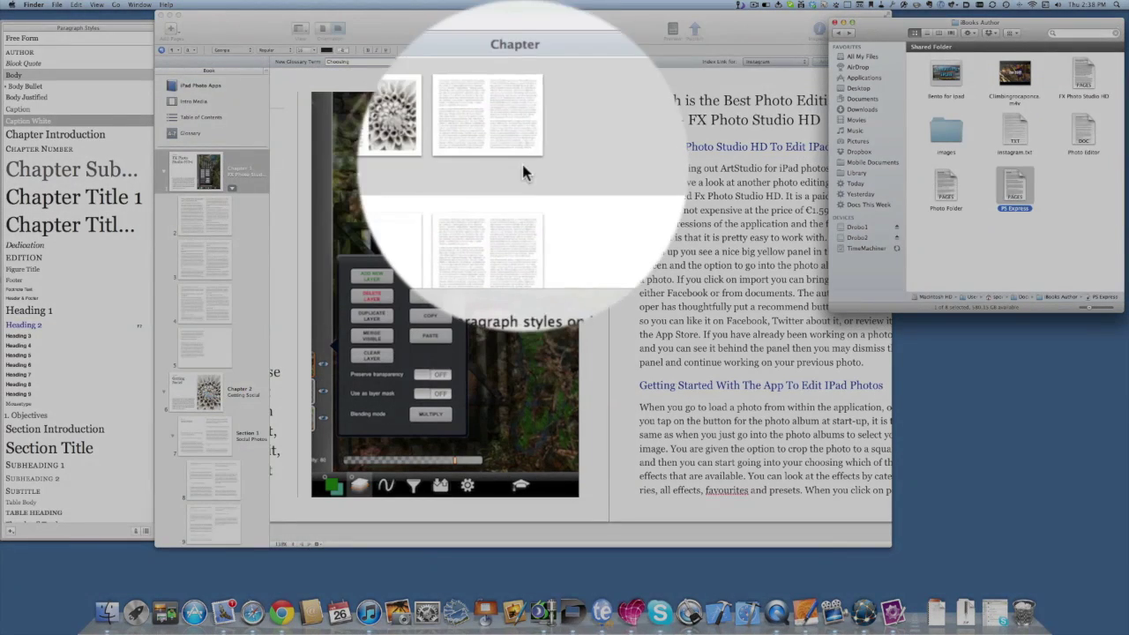
left_click(591, 210)
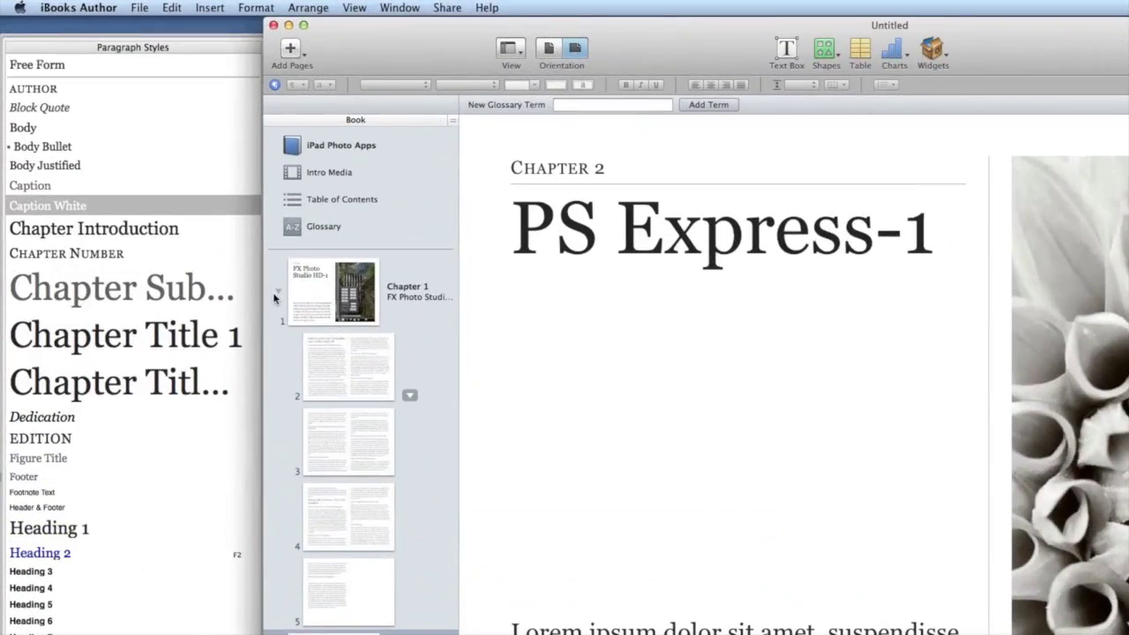
Collapse the chapters, move PS Express-1 below Getting Social as Chapter 3, and show the table of contents.
left_click(278, 293)
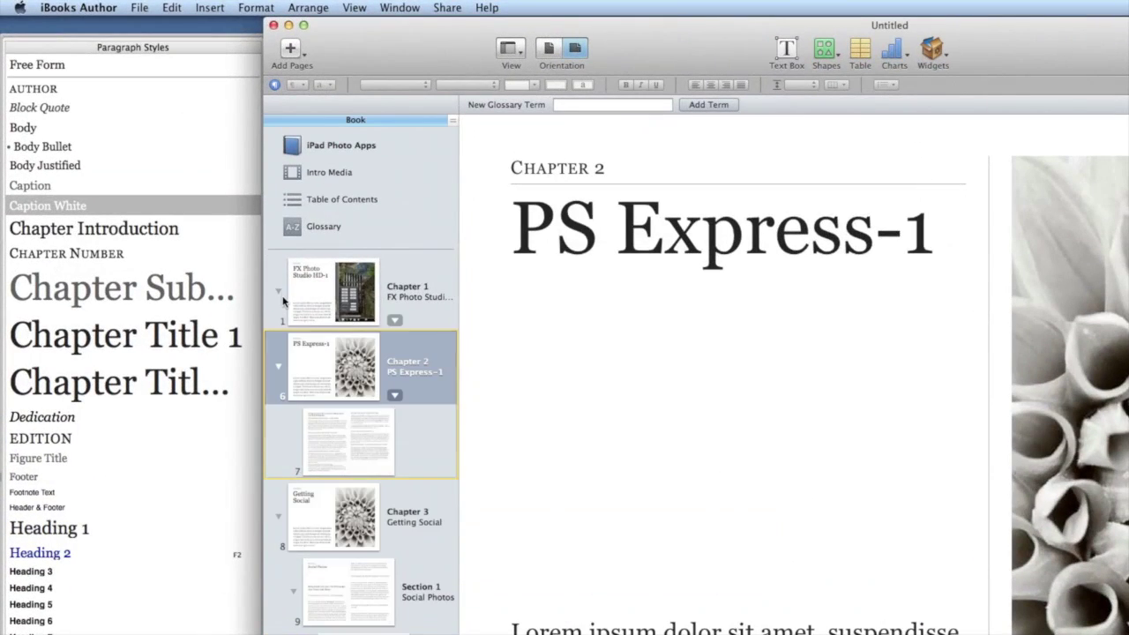
left_click(279, 369)
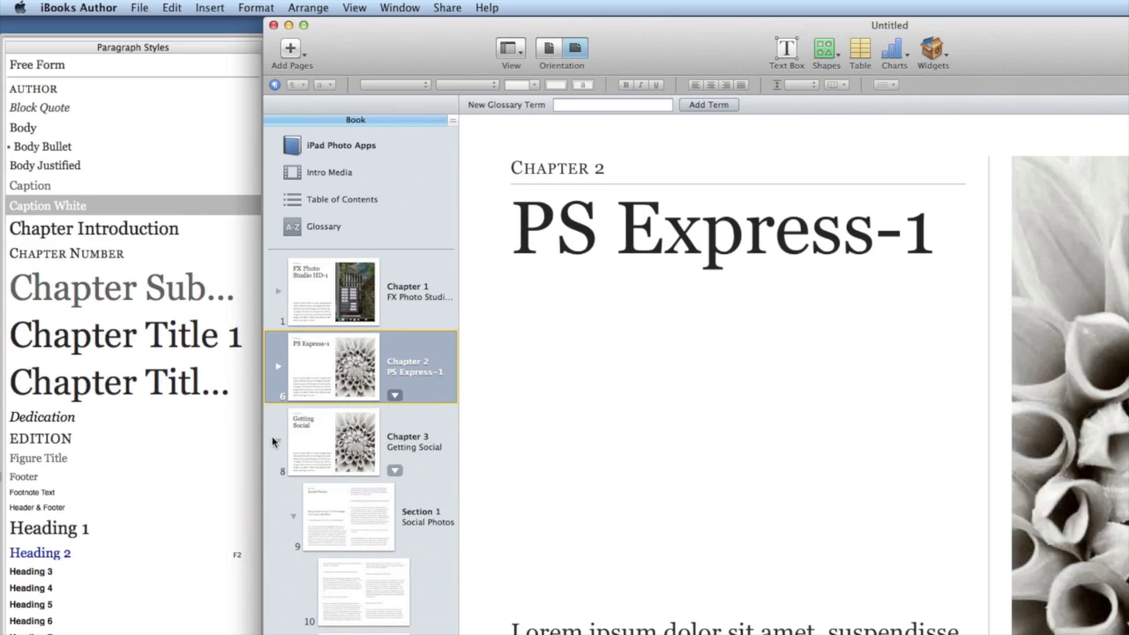
left_click(278, 441)
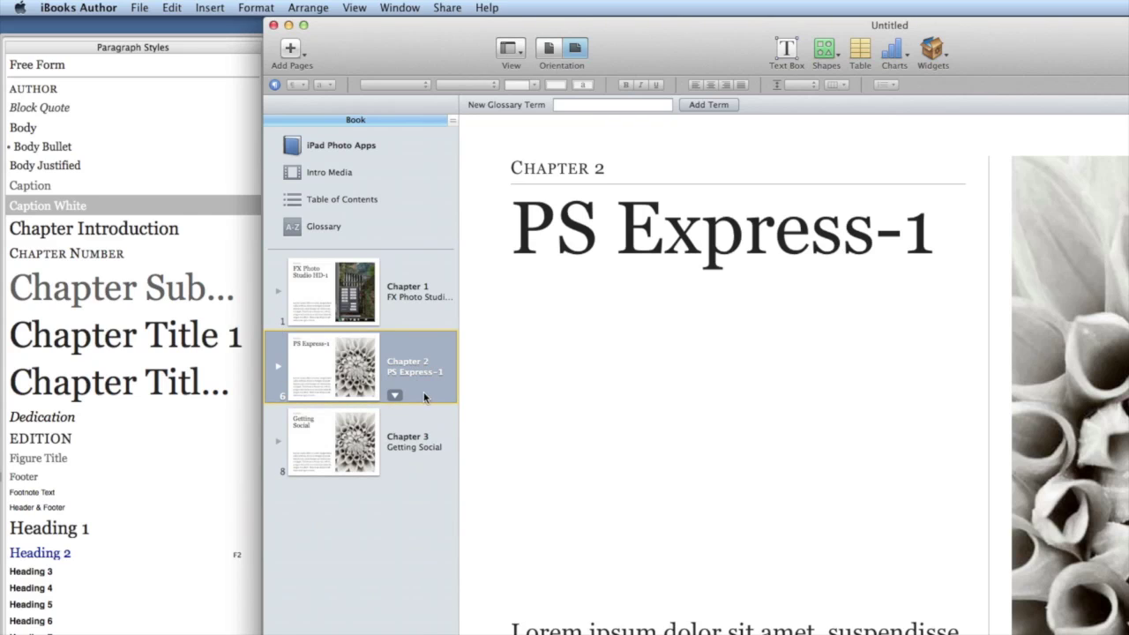
left_click_drag(400, 365, 391, 495)
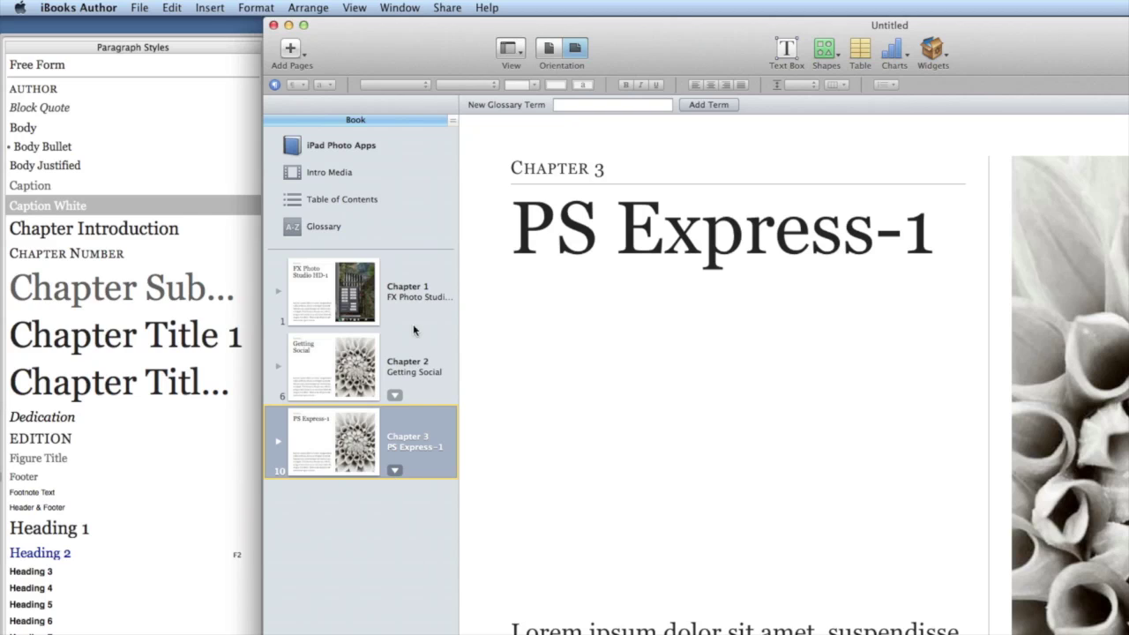
left_click(353, 199)
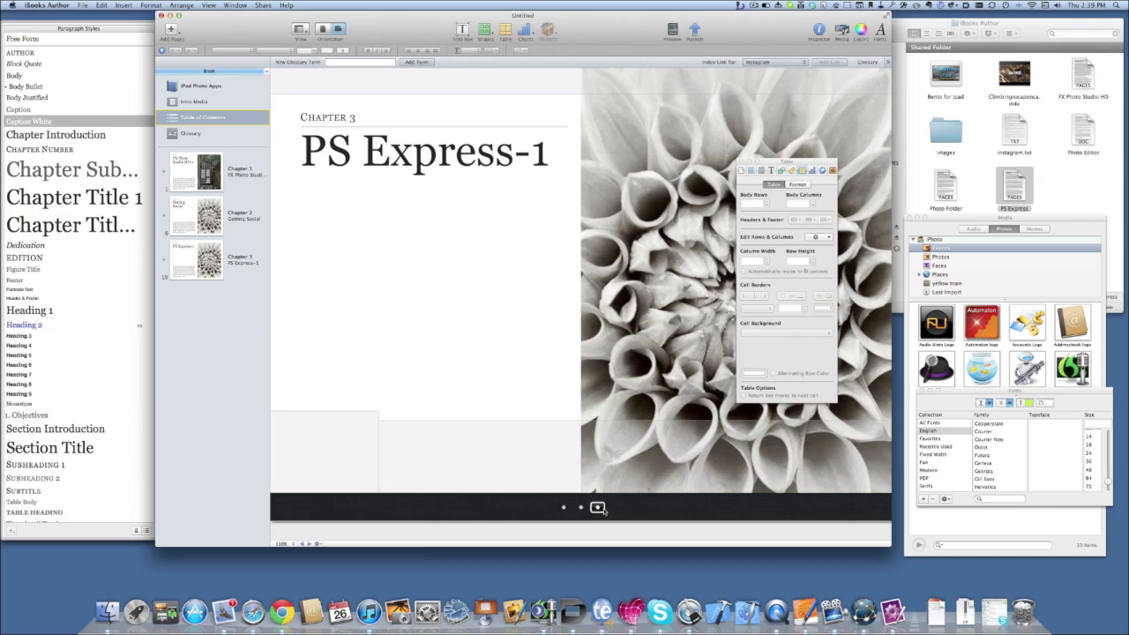
Insert a new untitled Section page after PS Express-1, then return to the table of contents.
left_click(580, 507)
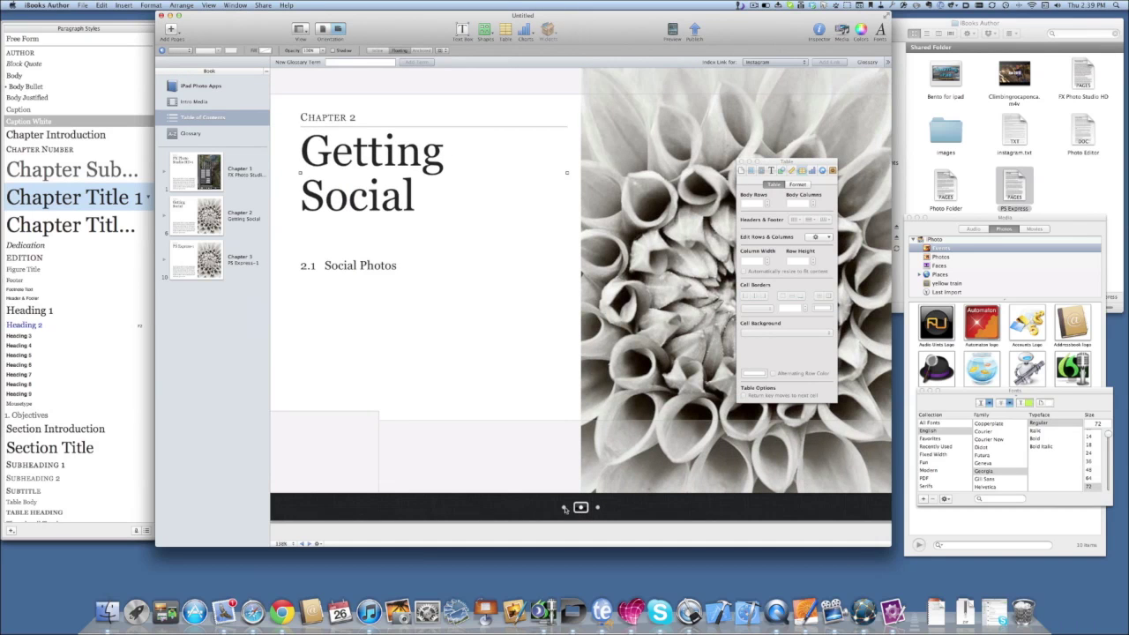
left_click(564, 508)
left_click(171, 34)
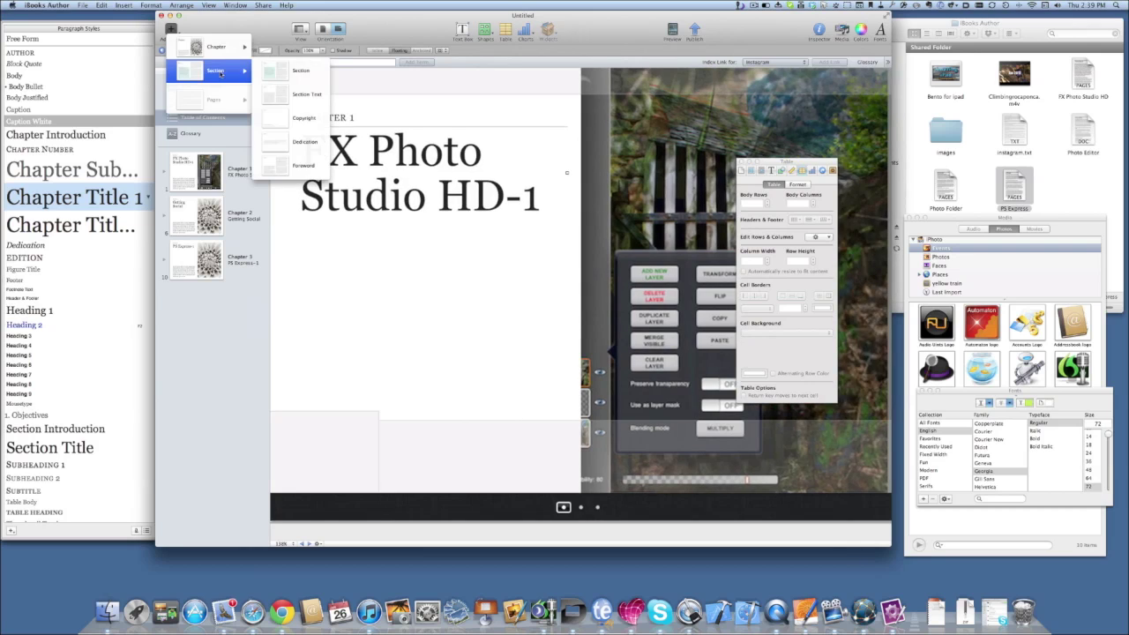
left_click(291, 73)
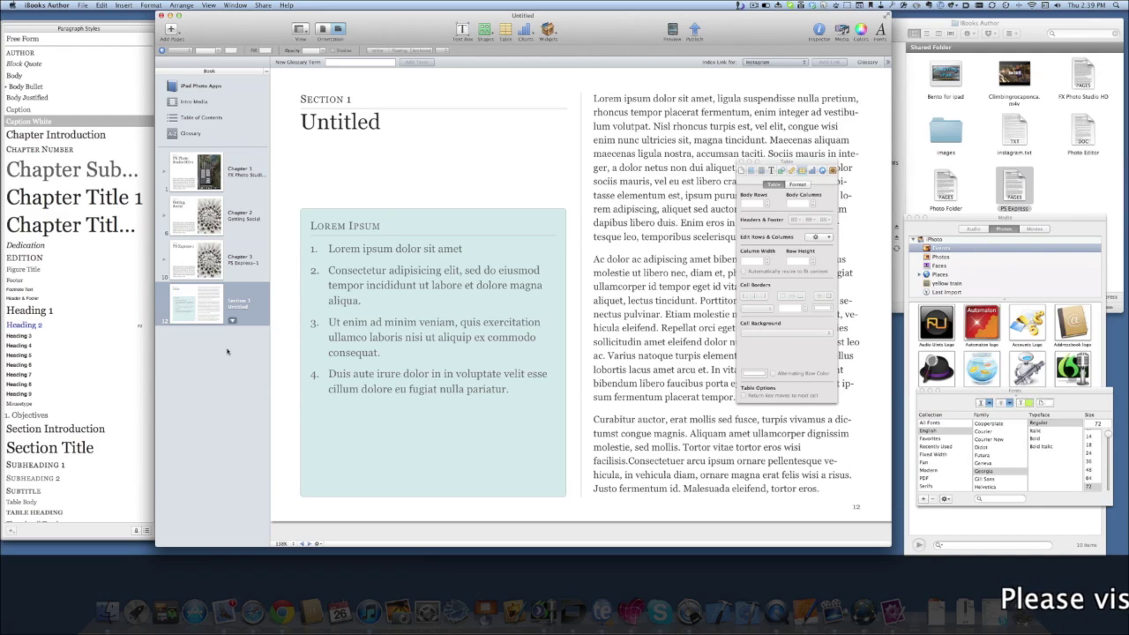
left_click(196, 118)
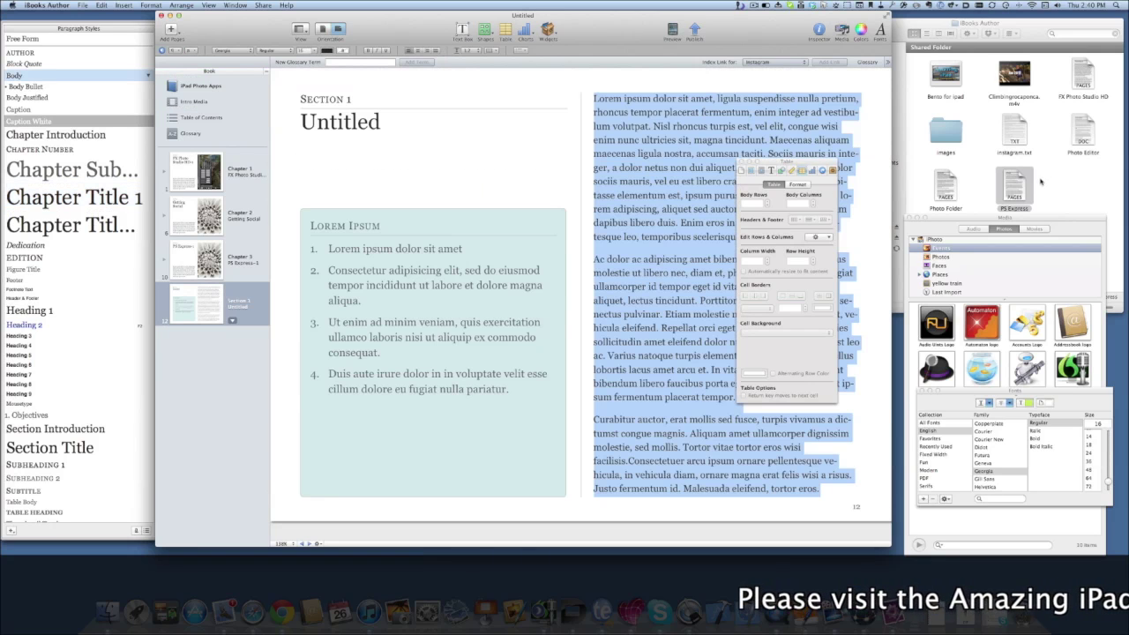
Drop instagram.txt onto the section's placeholder body text, then reorder the Section page within Chapter 3.
left_click_drag(1015, 187, 666, 190)
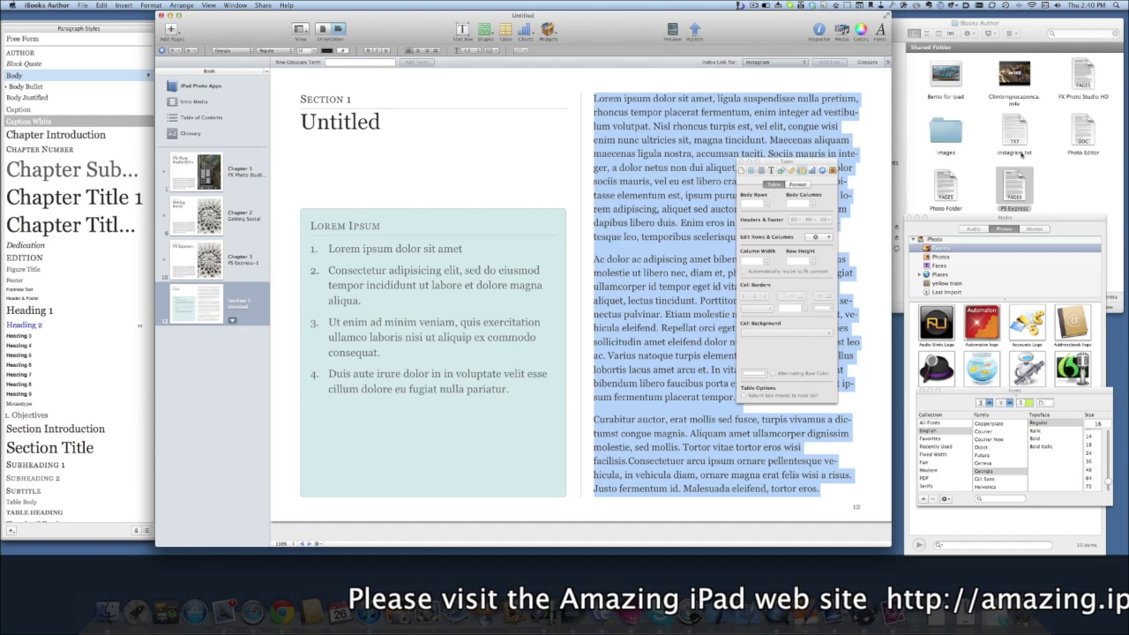
left_click(1041, 129)
left_click_drag(1014, 132, 757, 235)
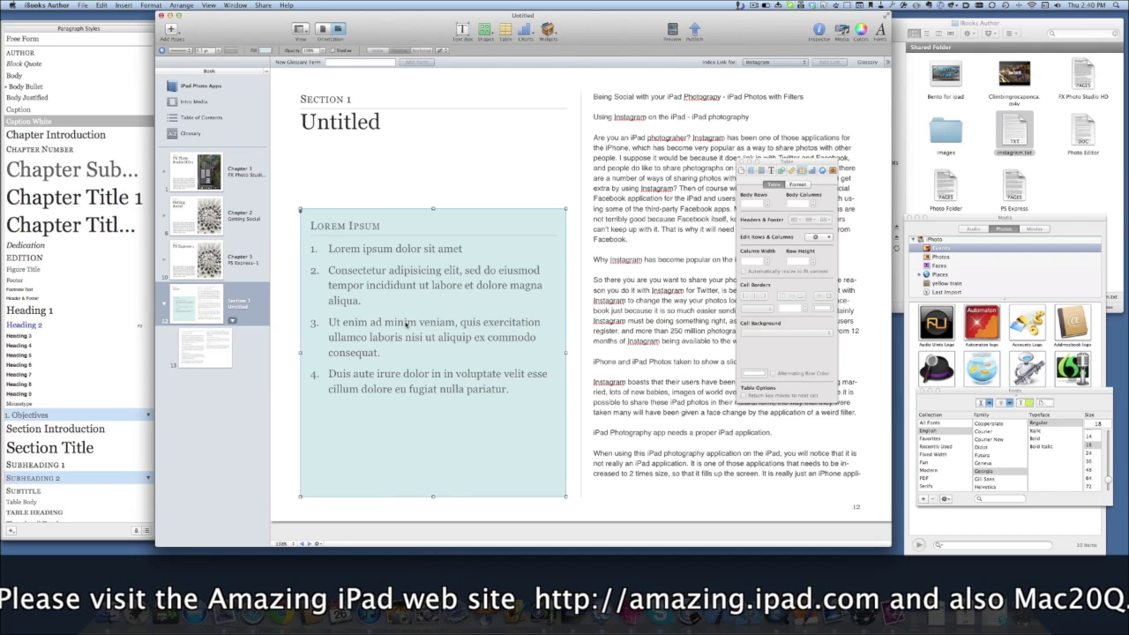
left_click(163, 262)
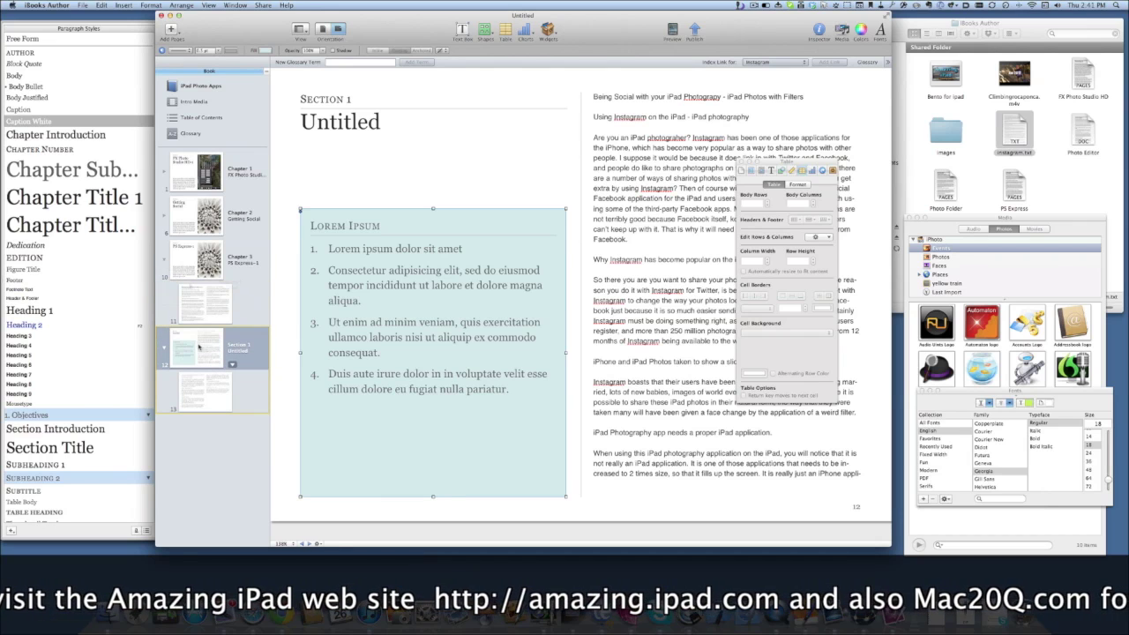
left_click_drag(202, 346, 190, 283)
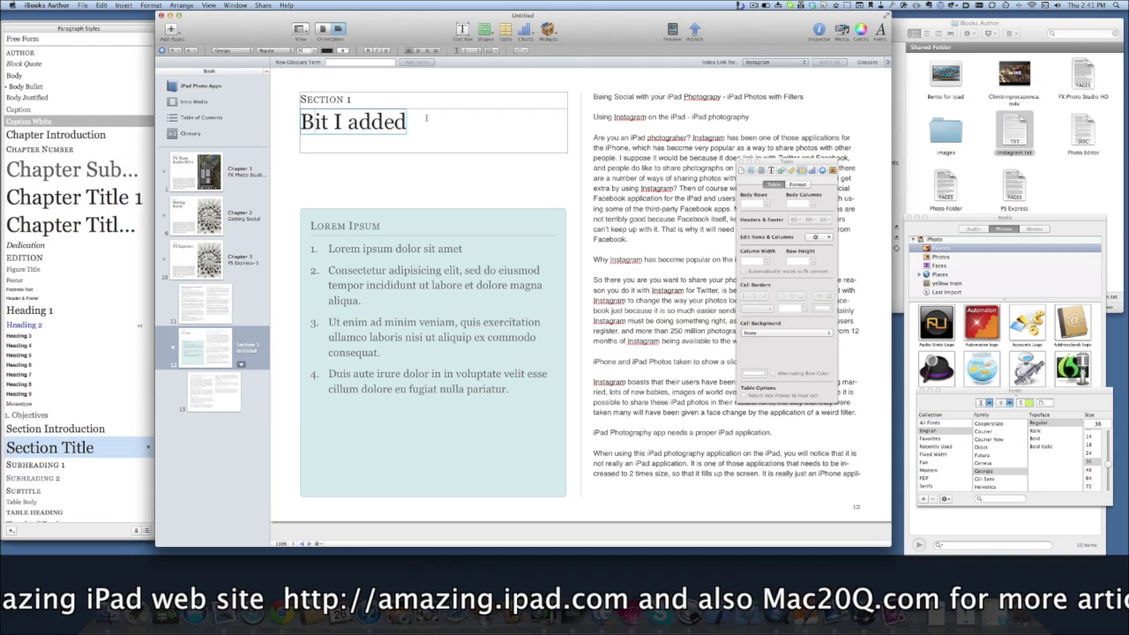
Show the table of contents and page forward to the PS Express-1 entry.
left_click(202, 119)
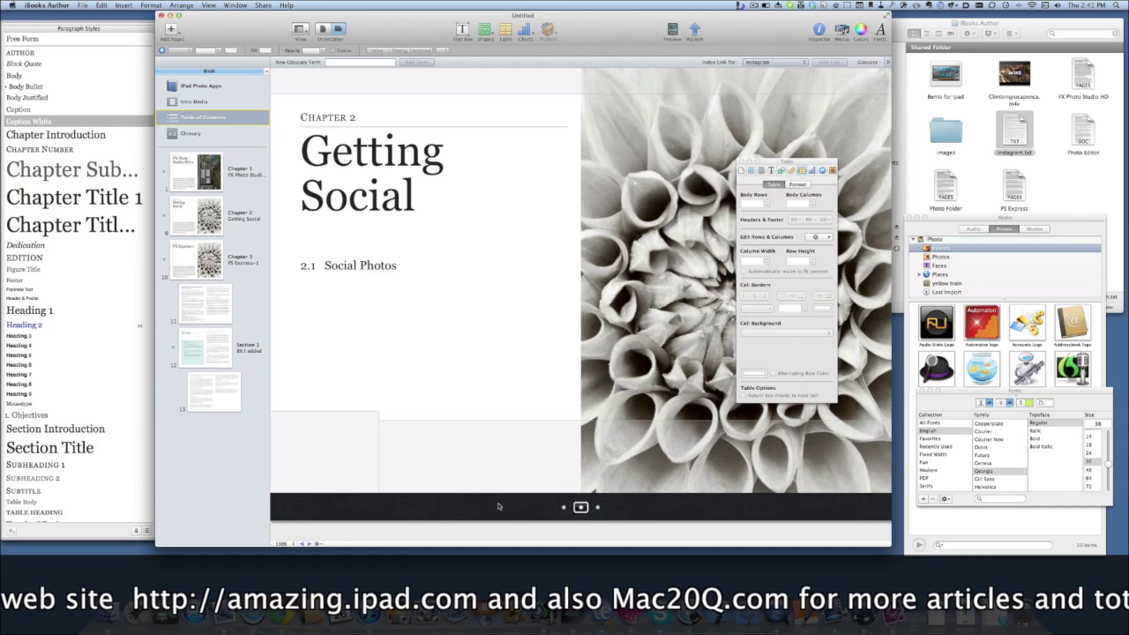
left_click(597, 509)
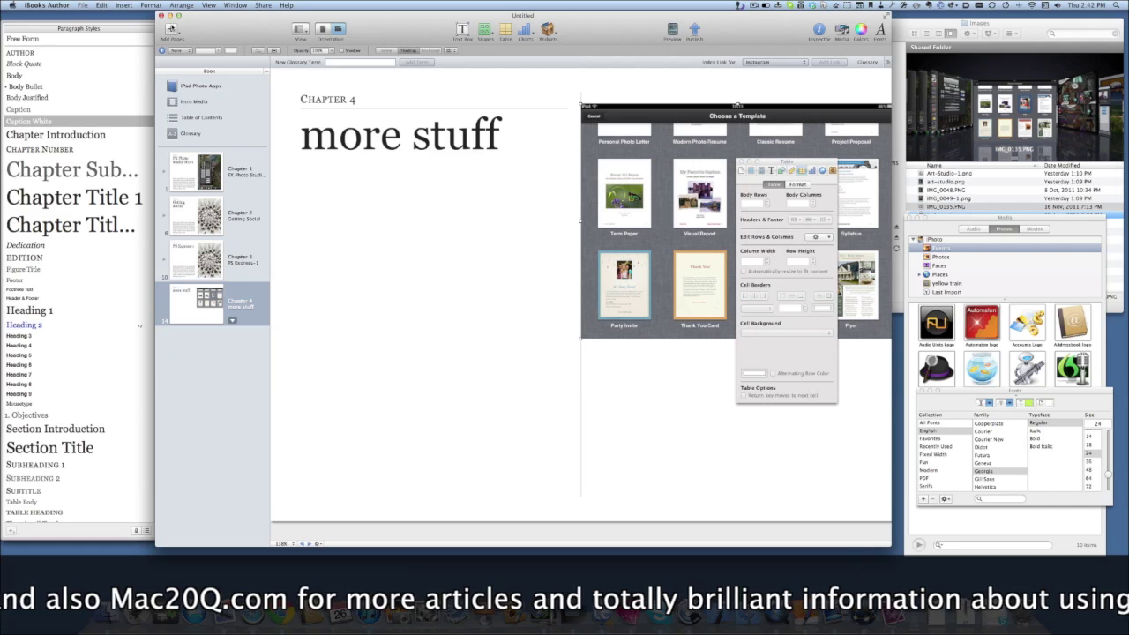
Add a blank page after 'more stuff' with an empty text box moved near its top-left.
left_click(172, 30)
mouse_move(220, 109)
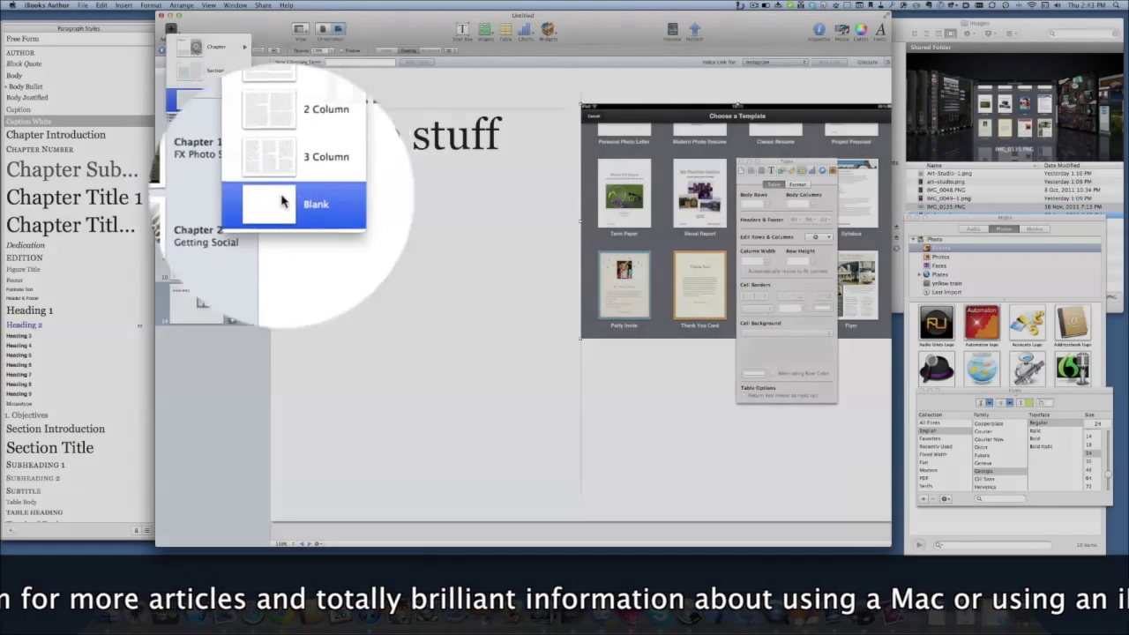
left_click(281, 194)
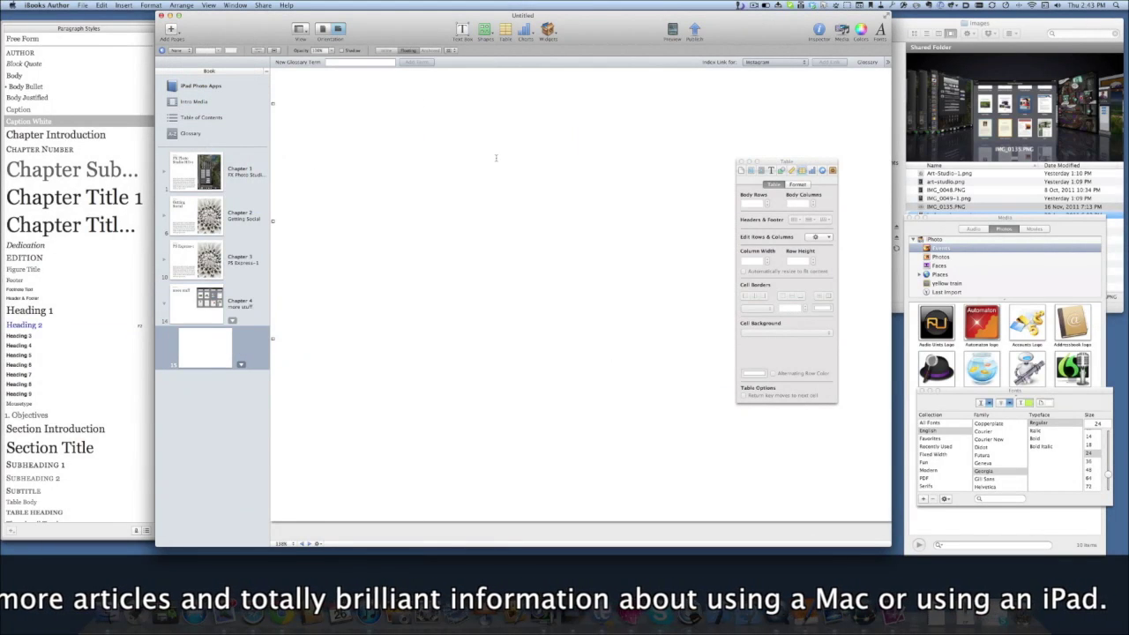
left_click(463, 30)
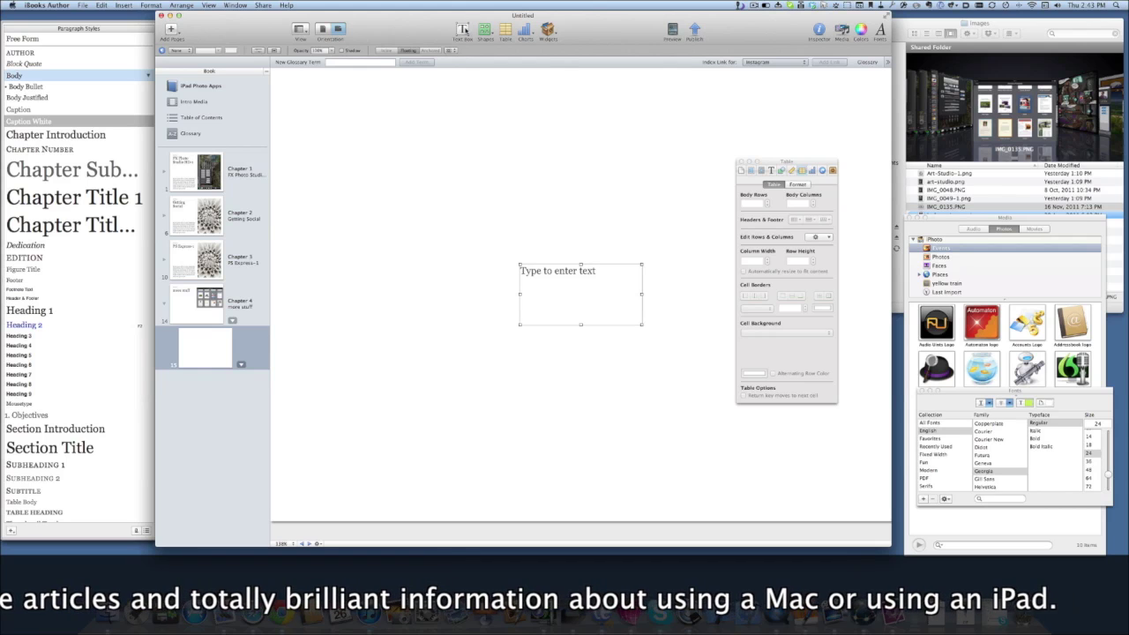
left_click_drag(563, 272, 415, 244)
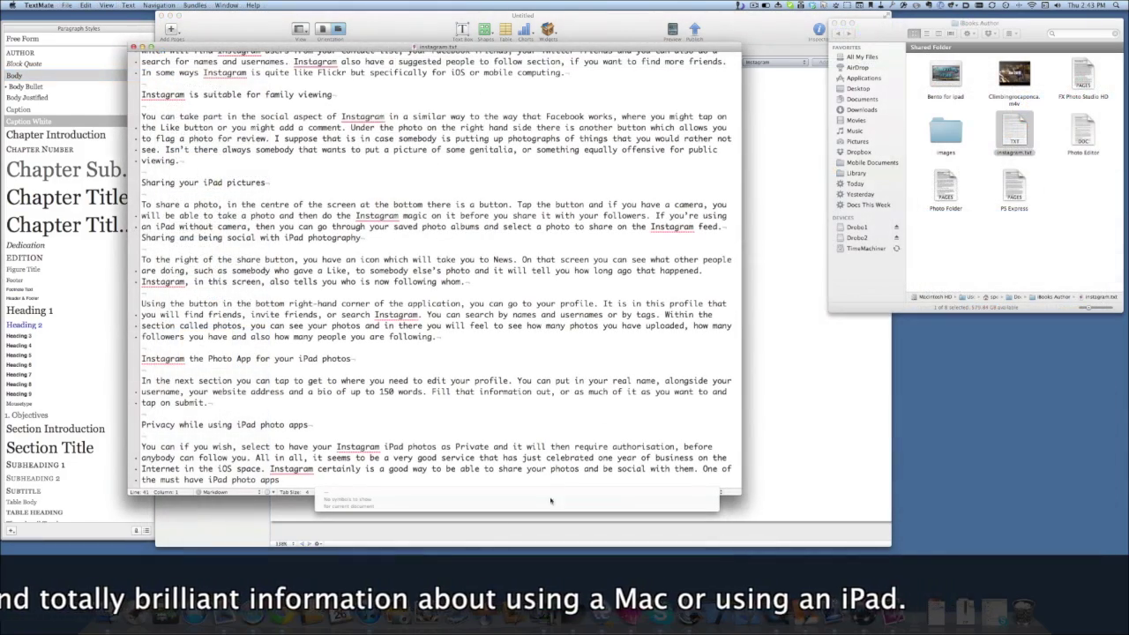
Dismiss the empty symbol list and select all of the instagram.txt article text.
left_click(412, 435)
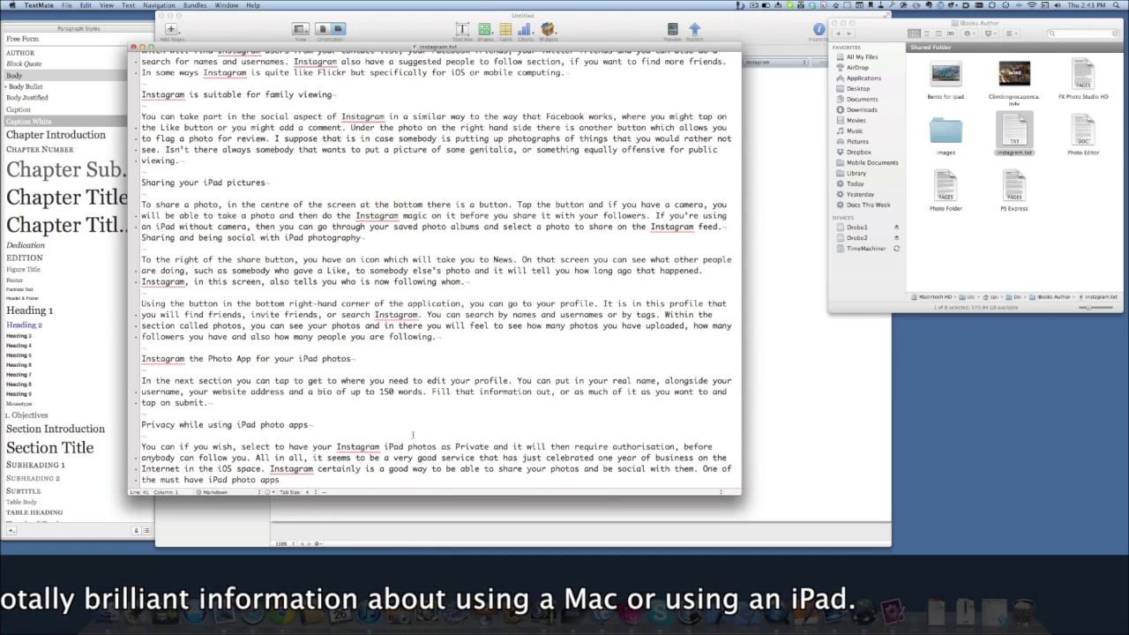
key("super+a")
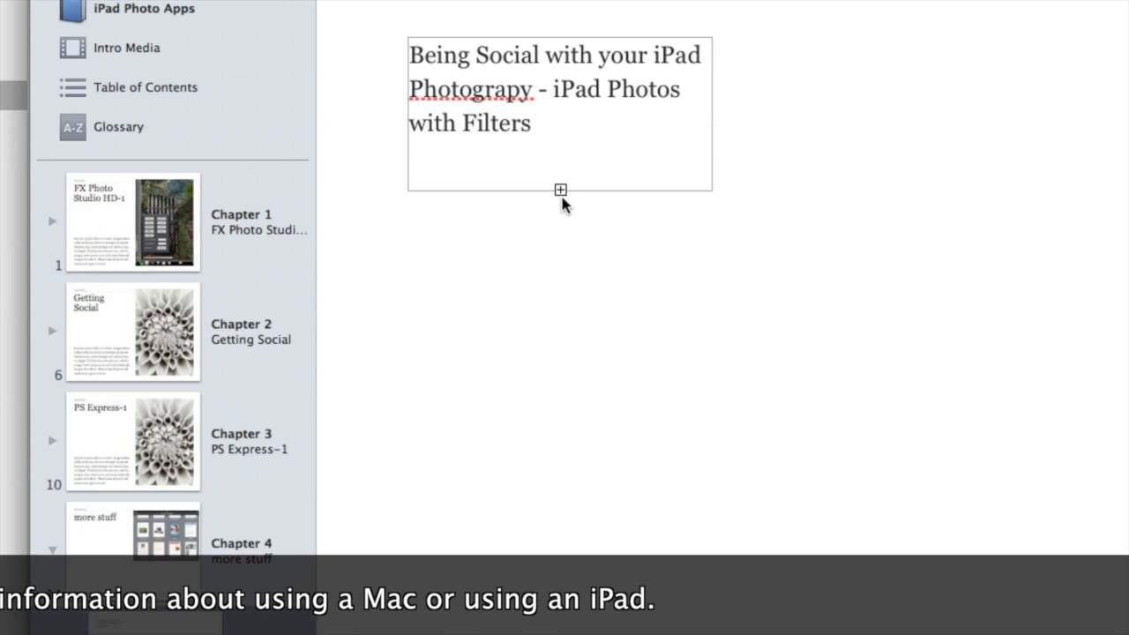
Make the Instagram text box taller and wider, then drag Art-Studio-1.png in from Finder.
left_click_drag(560, 191, 643, 485)
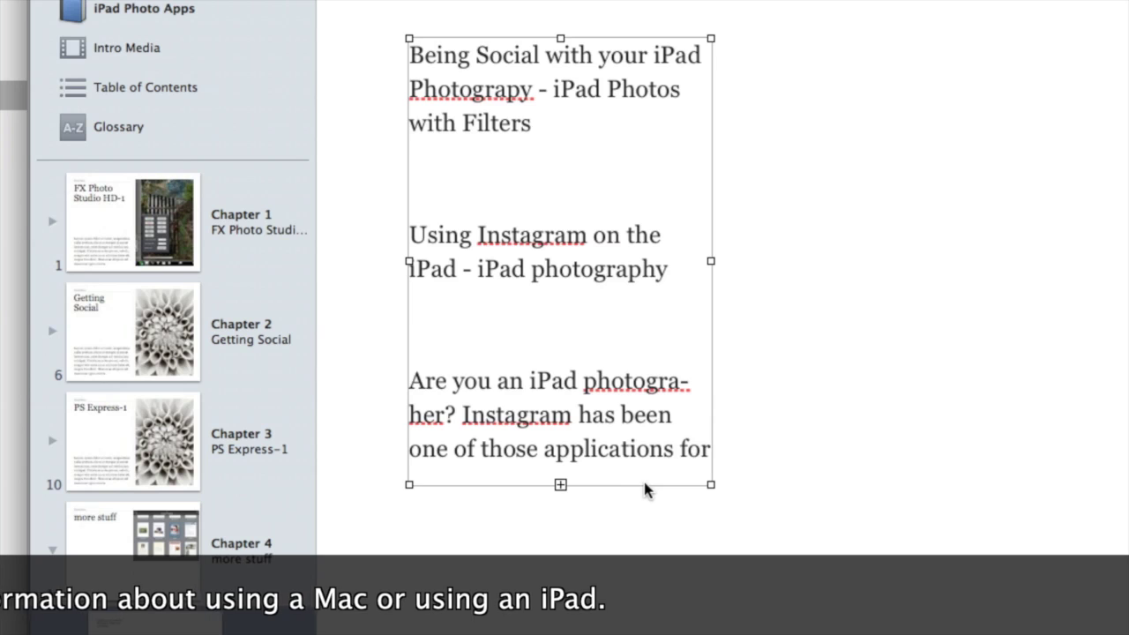
left_click_drag(560, 484, 560, 622)
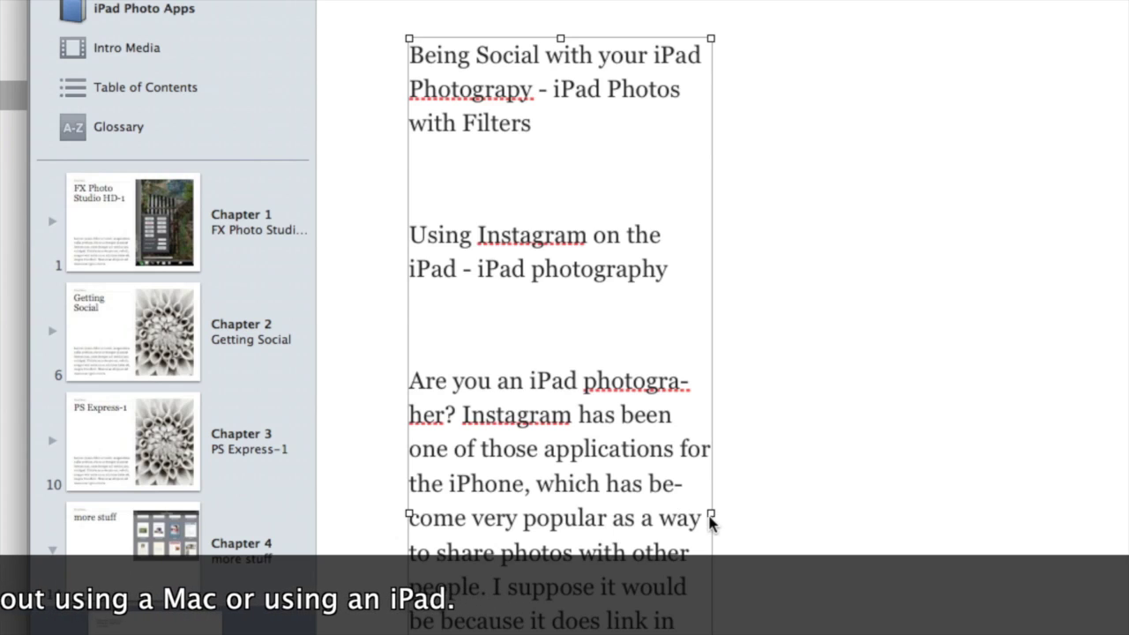
left_click_drag(711, 514, 1027, 513)
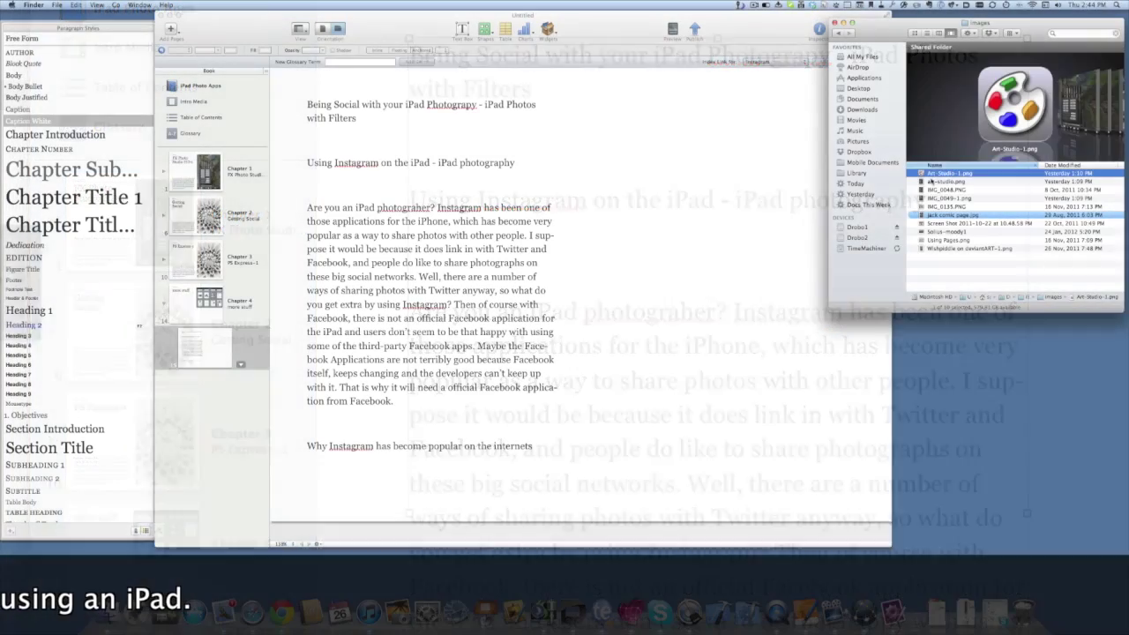
left_click_drag(950, 173, 530, 269)
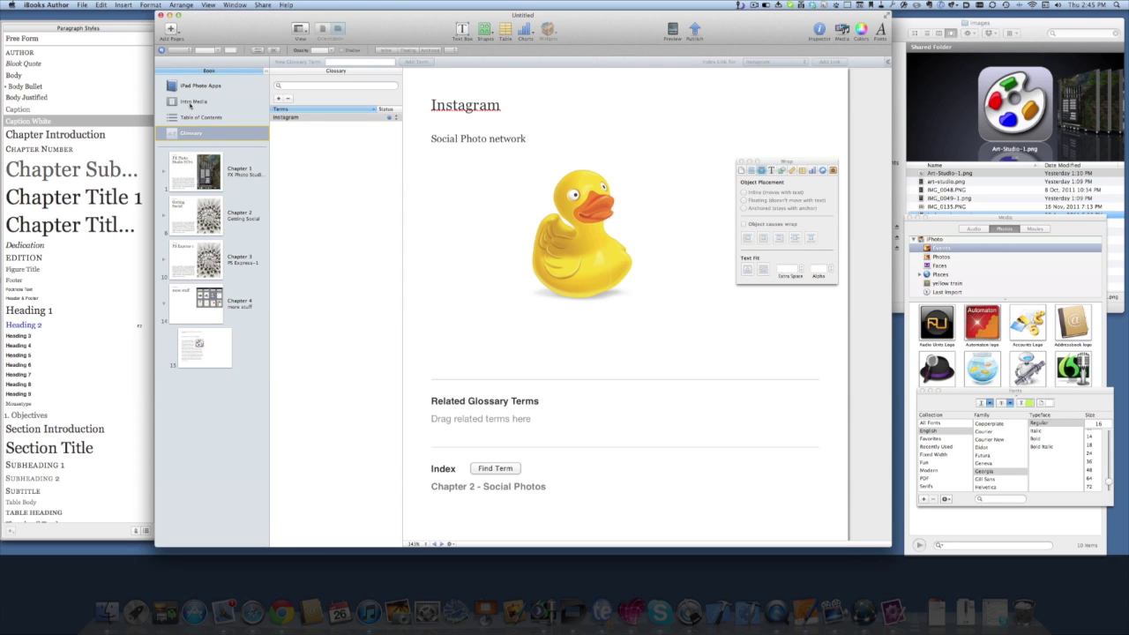
Show the Intro Media's Choose a Theme screenshot and move the Wrap inspector off the canvas.
left_click(193, 102)
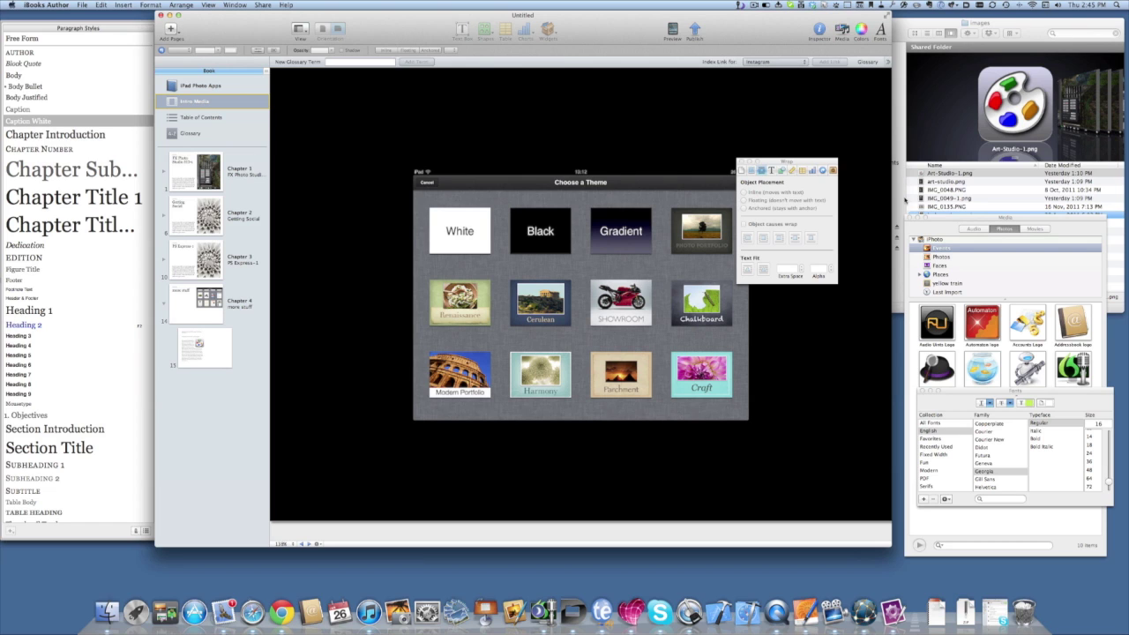
left_click_drag(809, 165, 846, 115)
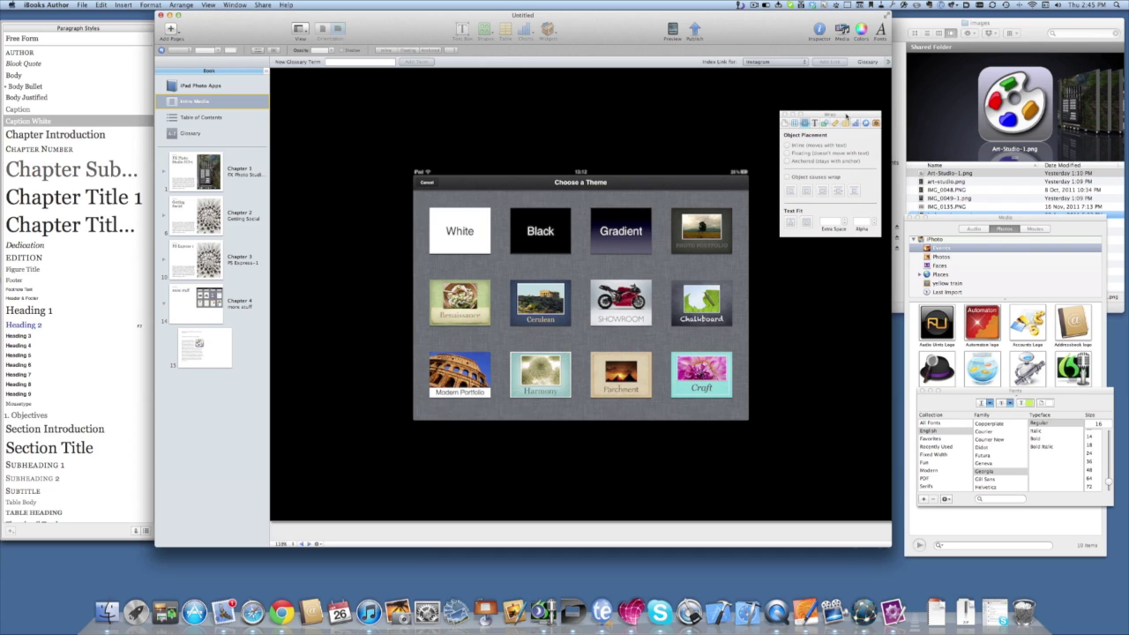